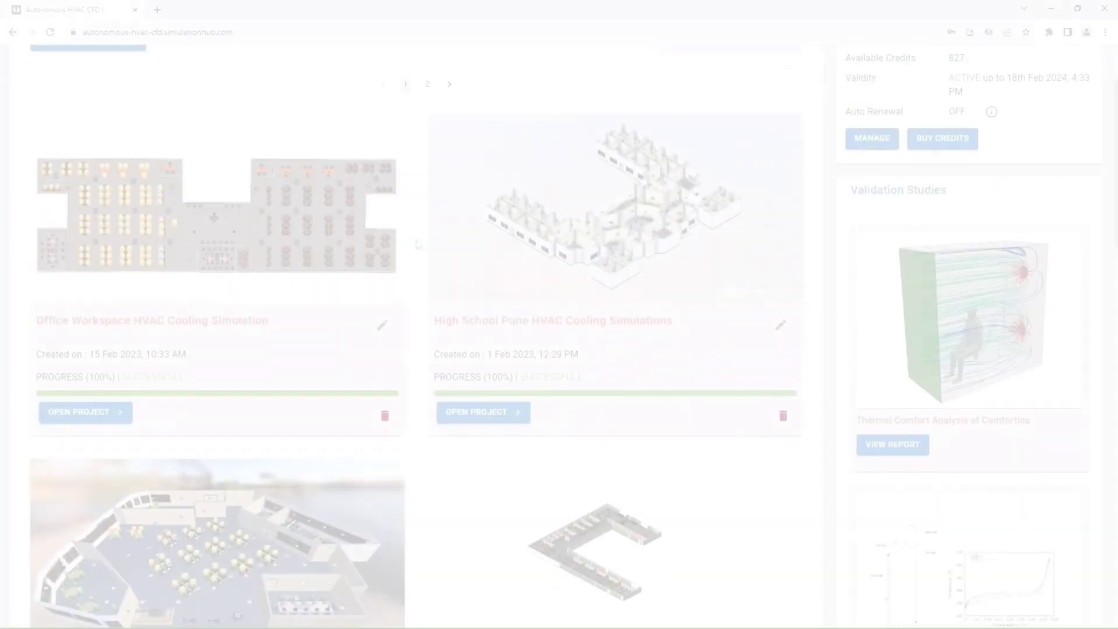
Create the OFFICE project 'simulationHub Office' and choose to import its building from a Revit model
scroll(416, 245, "down", 6)
scroll(416, 245, "down", 1)
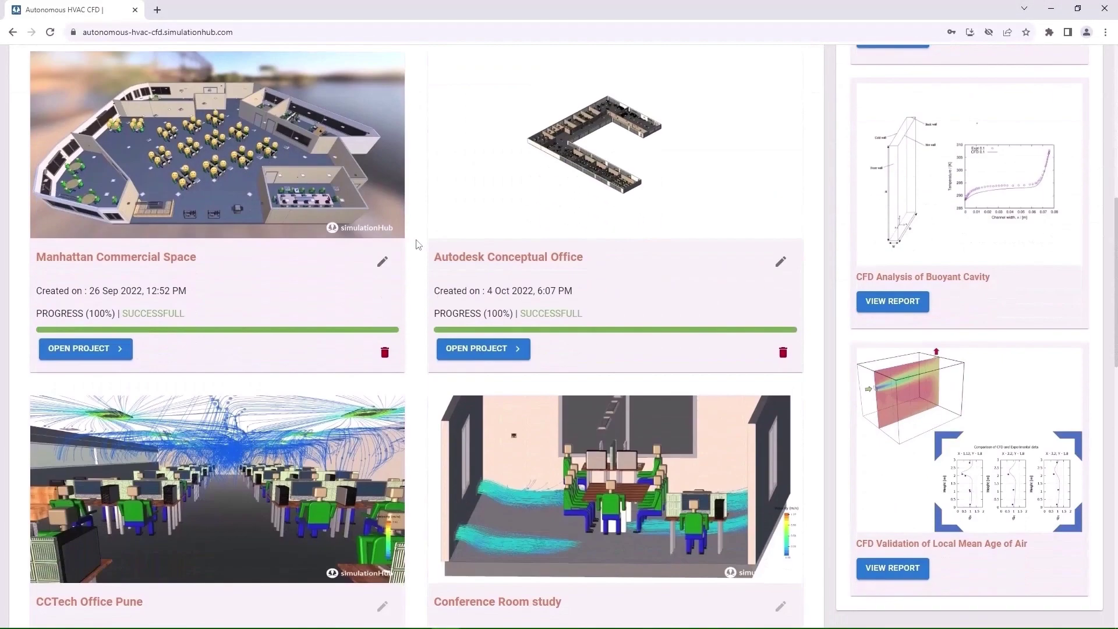
scroll(417, 244, "up", 9)
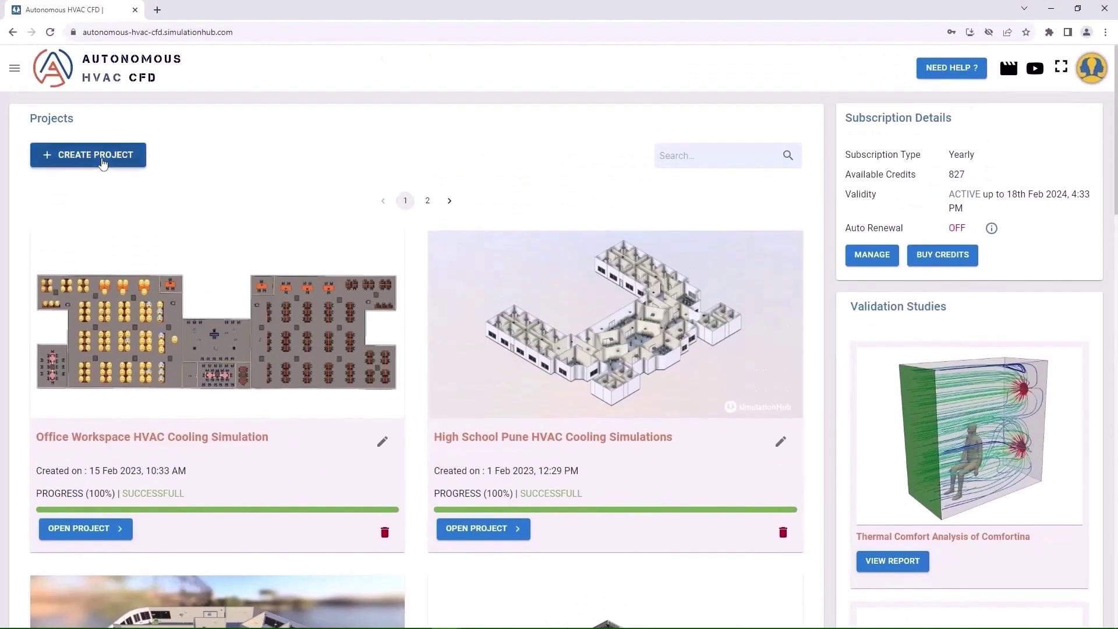
left_click(103, 163)
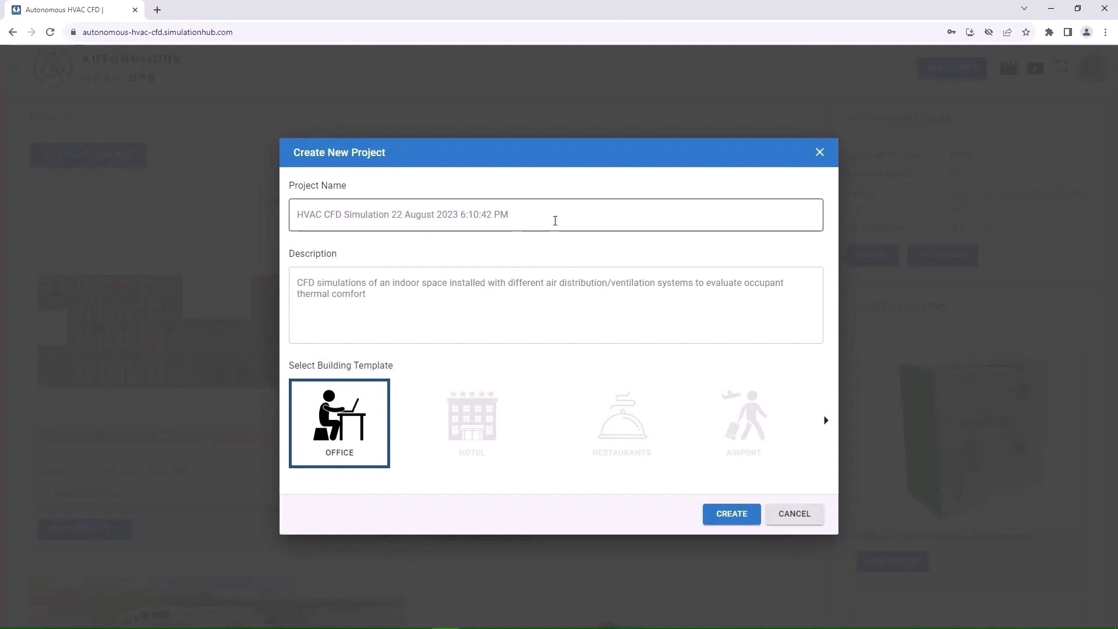
left_click_drag(554, 220, 293, 219)
type("simulationHub Office")
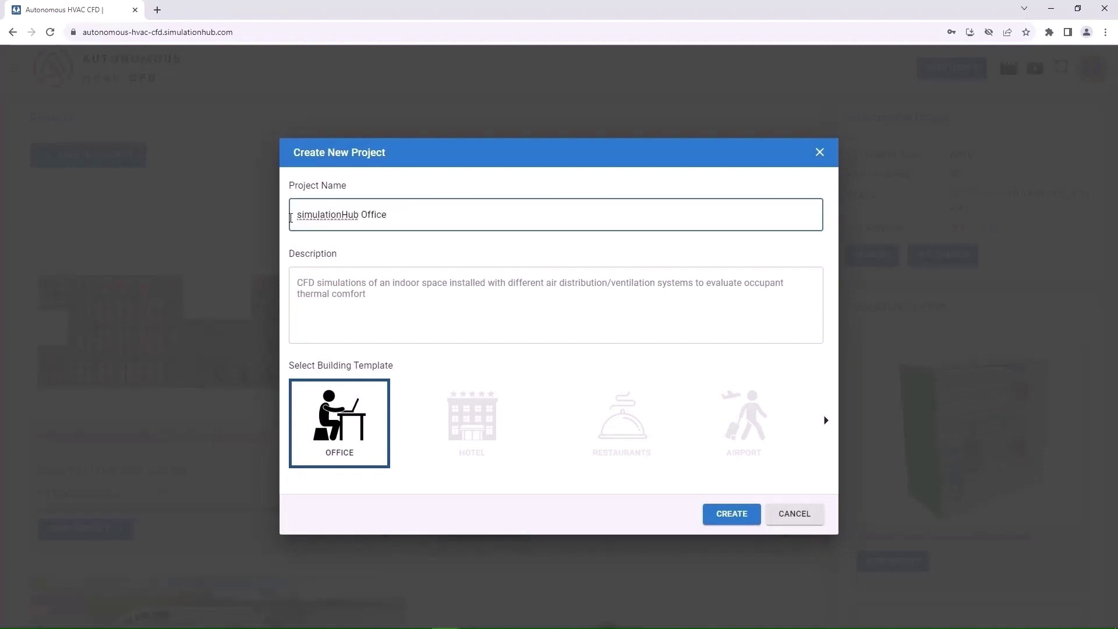
left_click(730, 514)
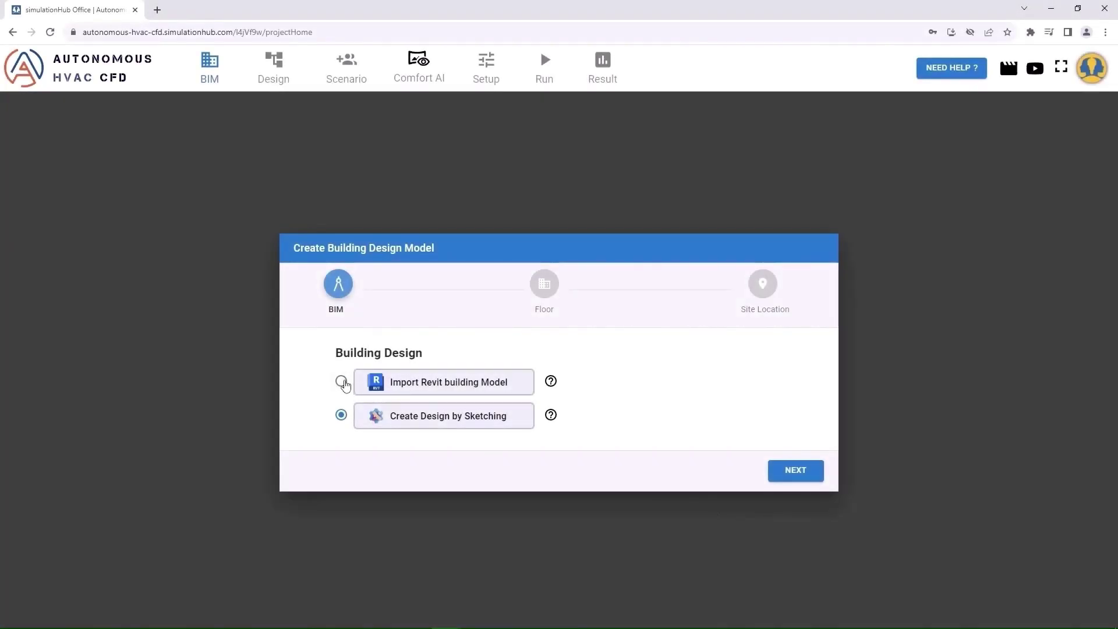
left_click(342, 382)
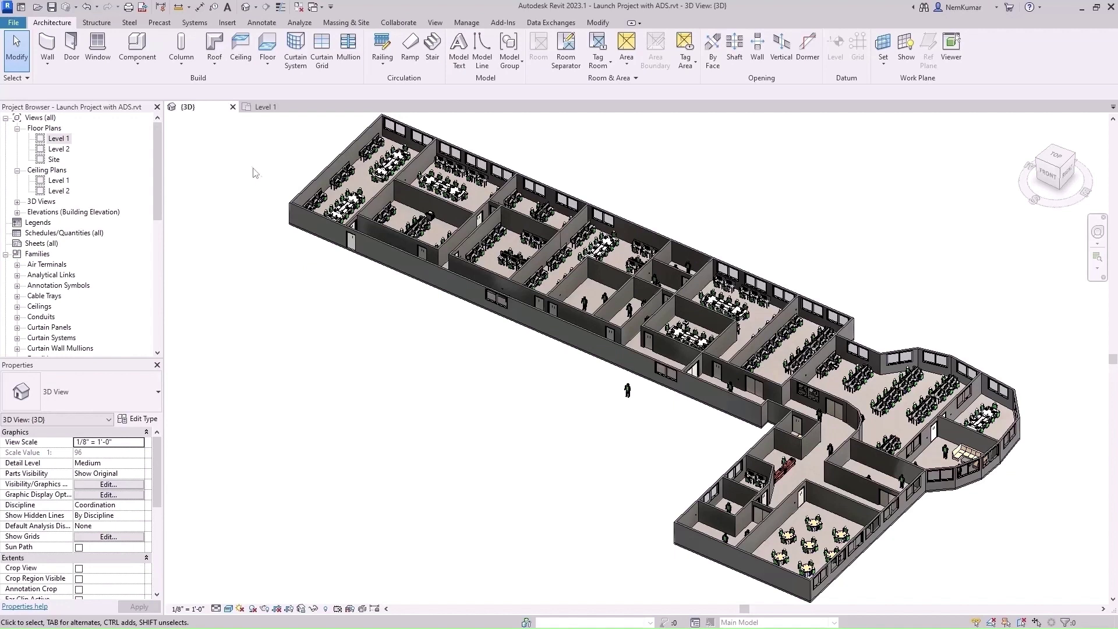
Validate with AHC Connector, move the stray Level 1 manikin into the corridor, and revalidate successfully
left_click(498, 24)
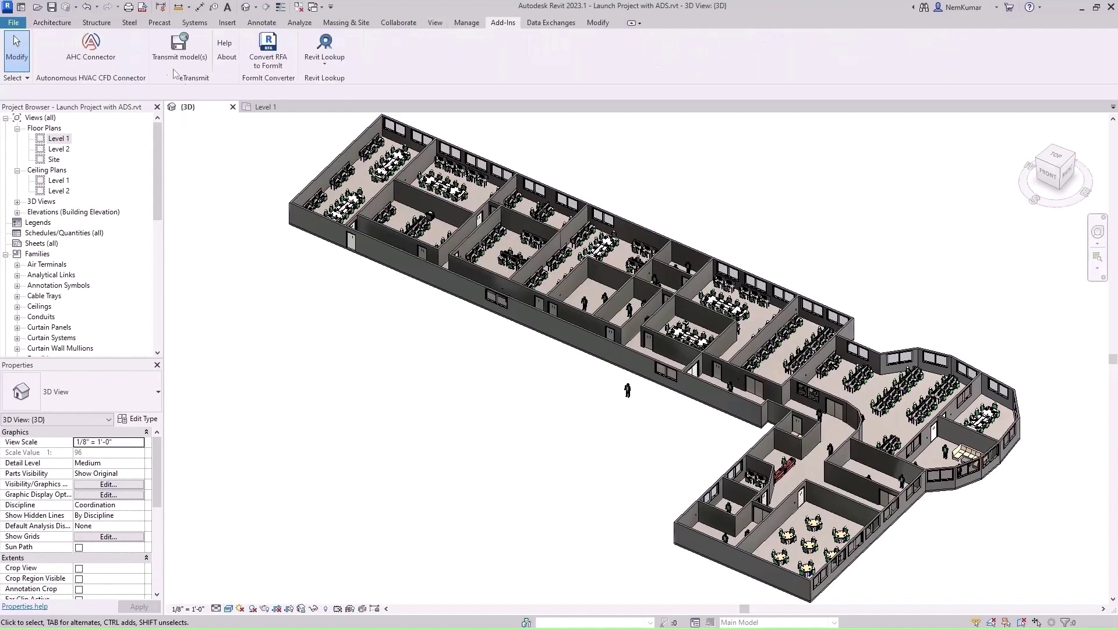
left_click(90, 46)
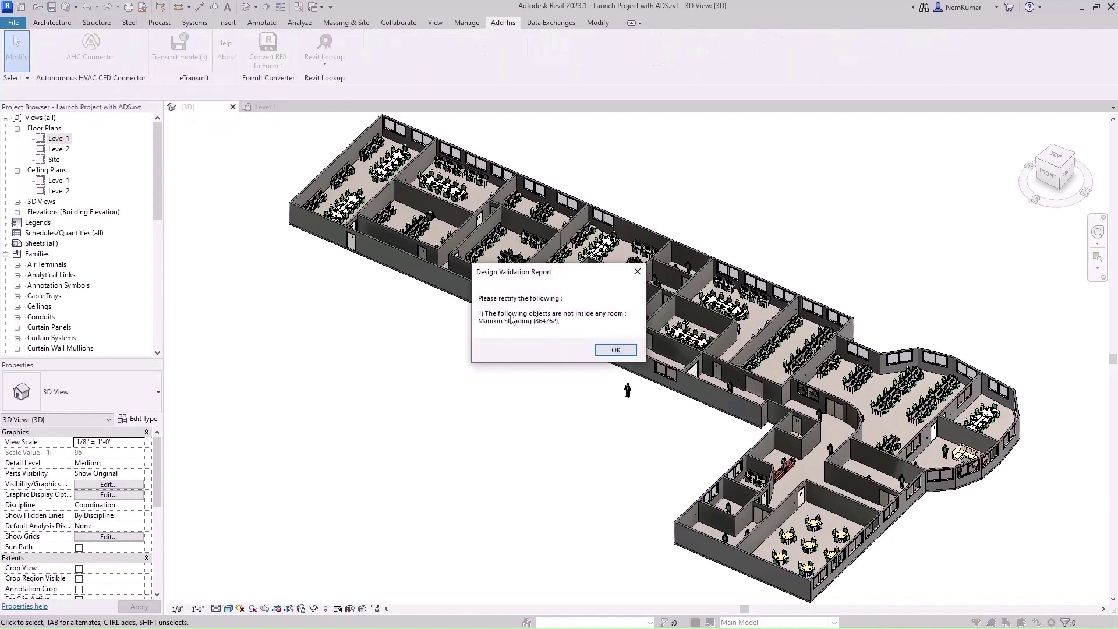
left_click(615, 350)
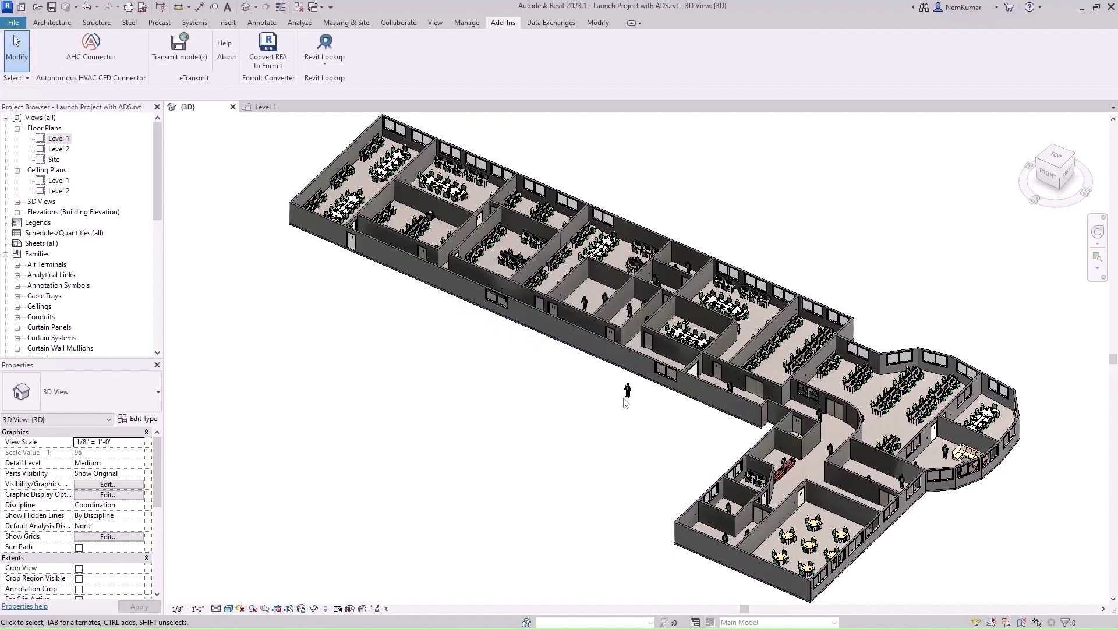
left_click(265, 106)
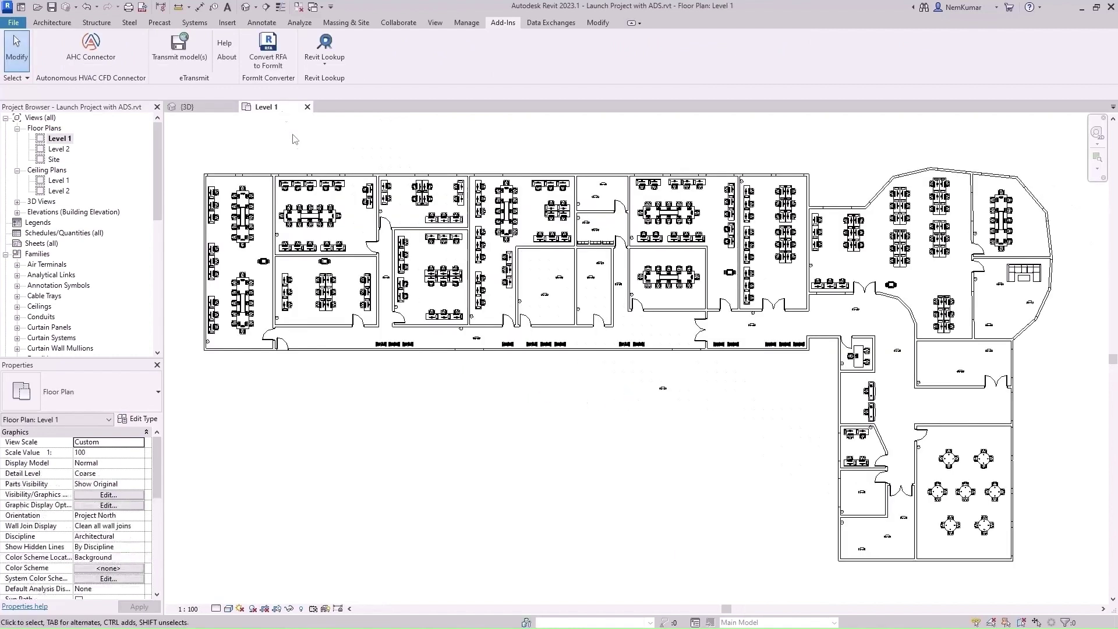
left_click(663, 389)
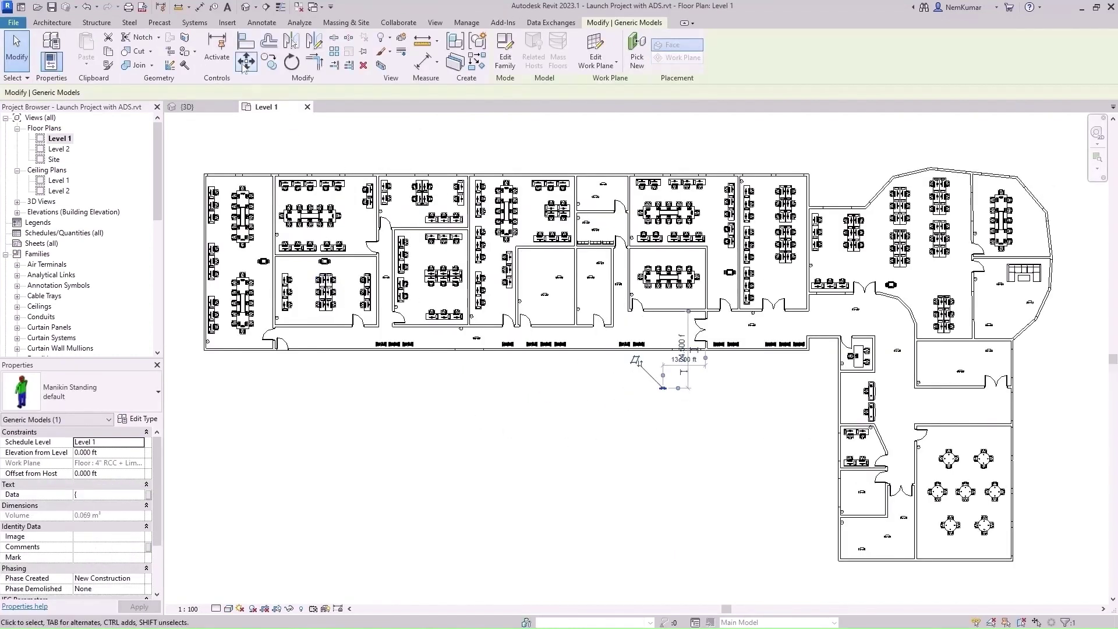
left_click_drag(661, 387, 666, 324)
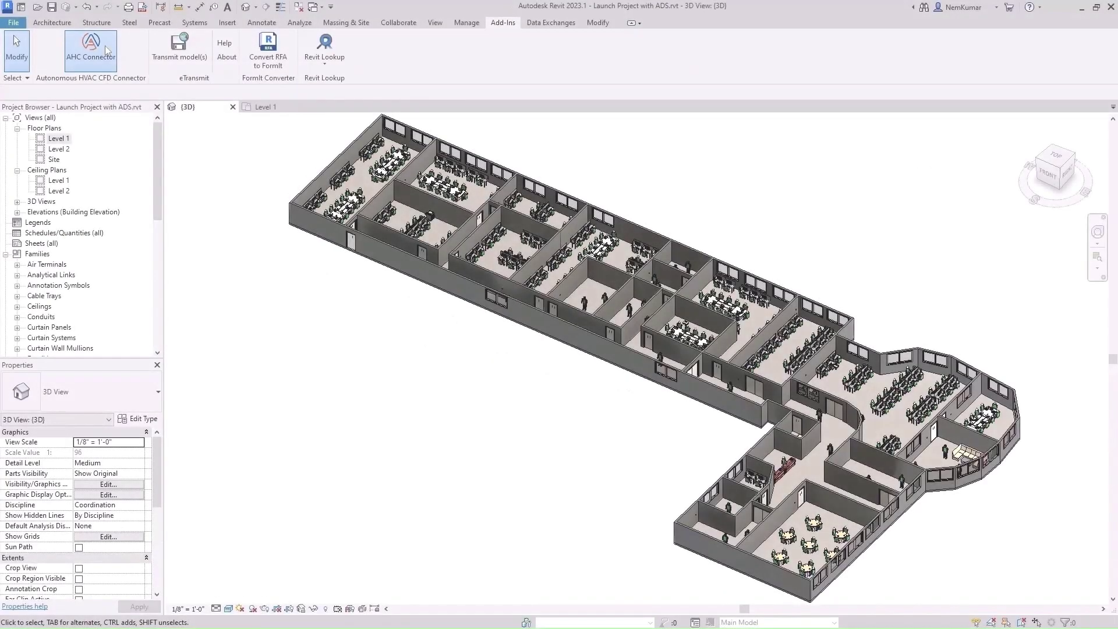
left_click(91, 49)
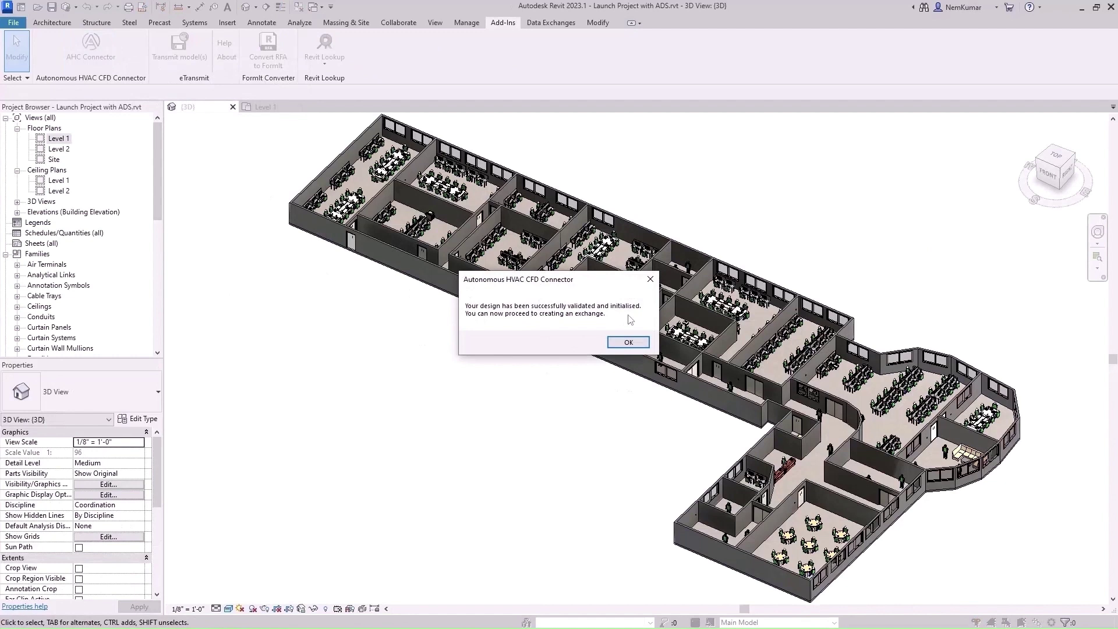
left_click(627, 342)
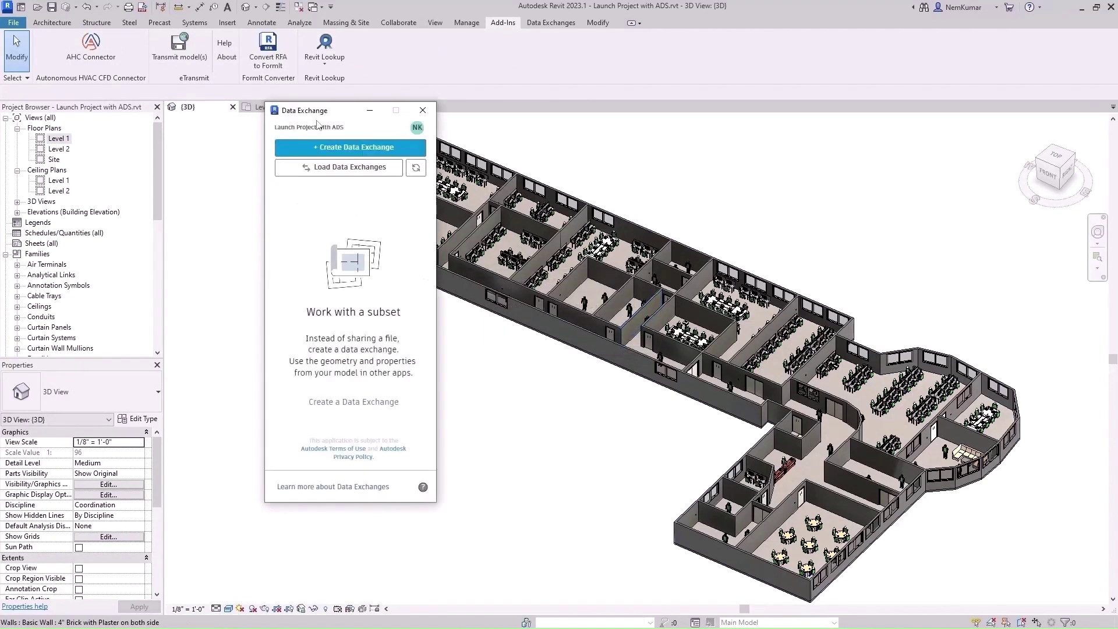
Create the Office Building data exchange and save the model's changes
left_click(326, 149)
type("0")
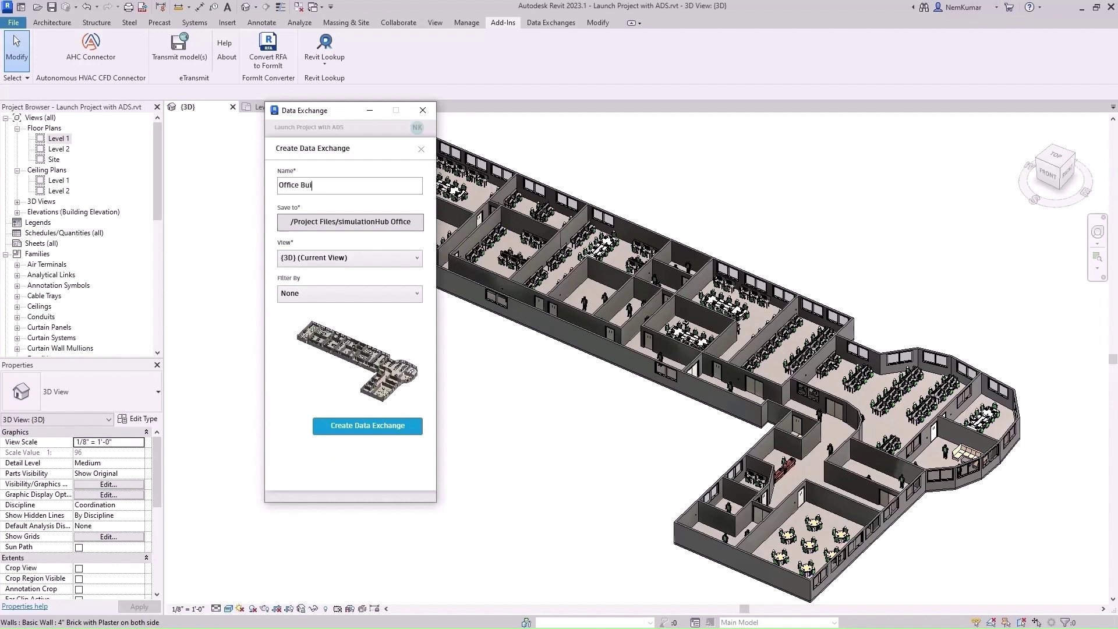
left_click(356, 424)
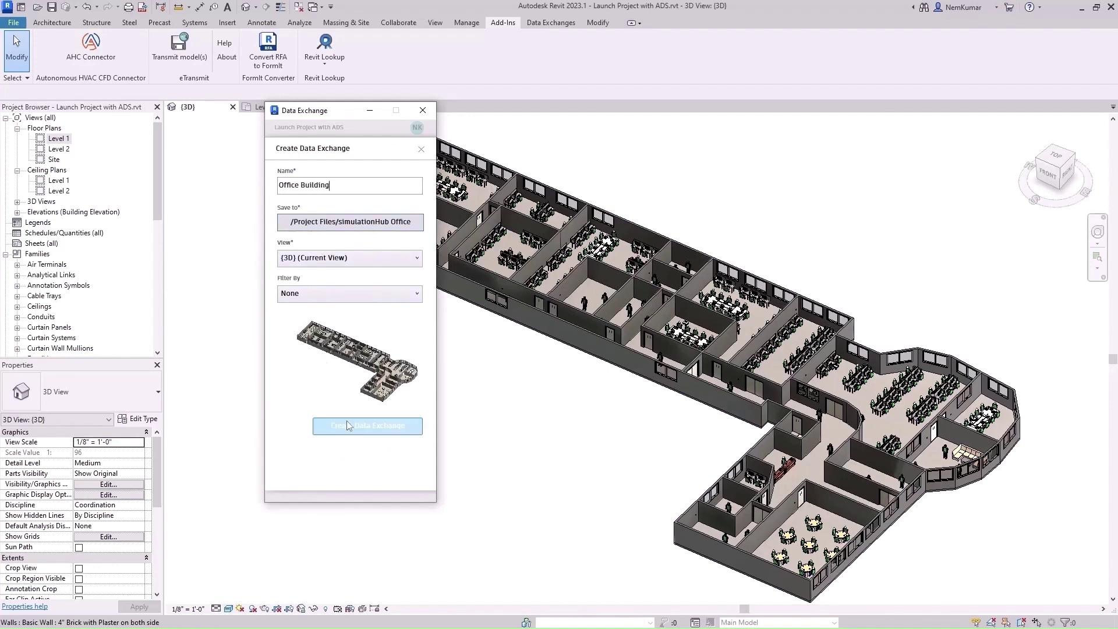
left_click(397, 341)
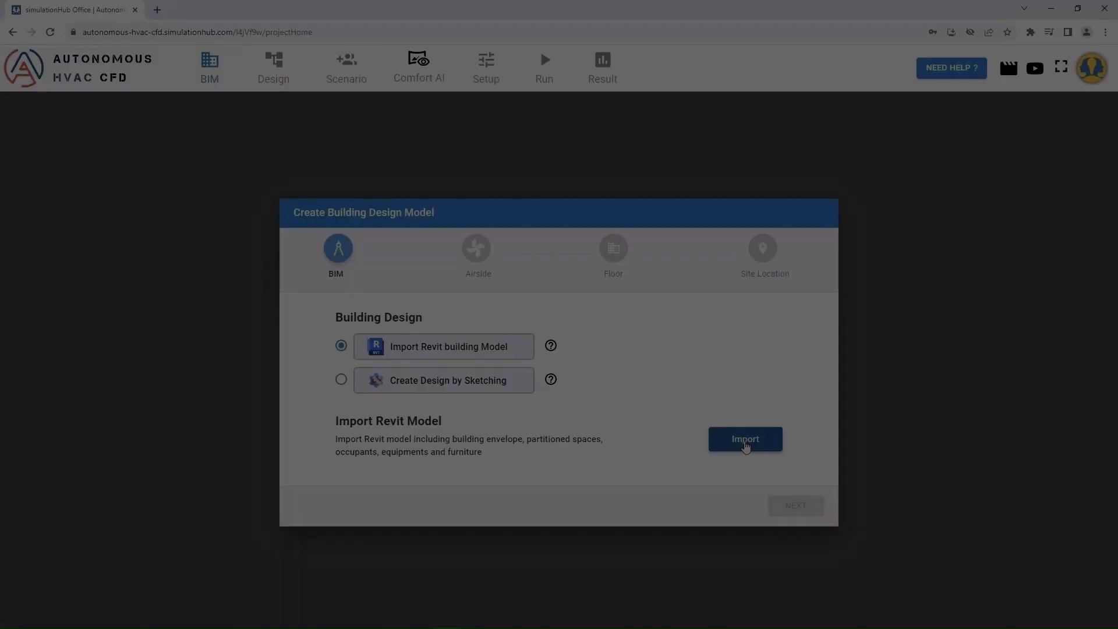
Import the Office Building Revit model as the building
left_click(745, 440)
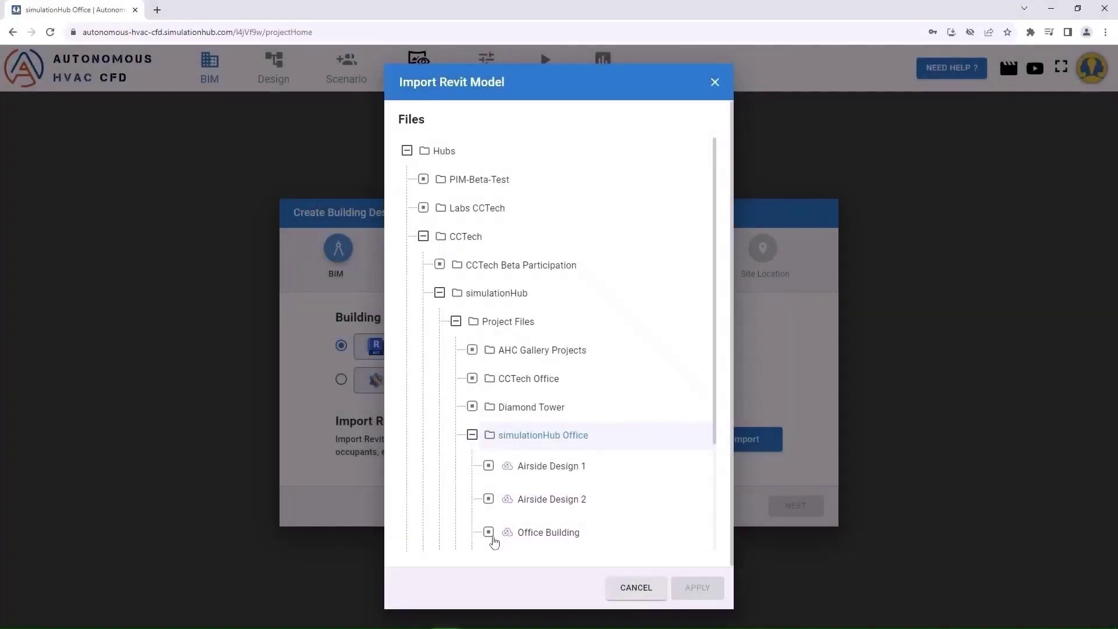
left_click(526, 535)
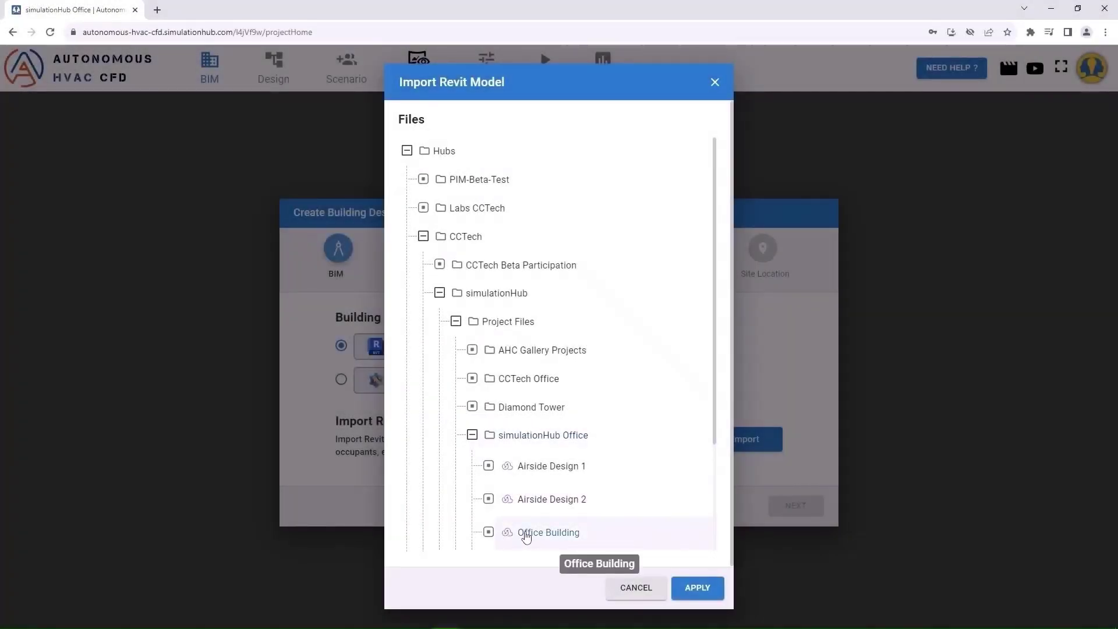
left_click(691, 589)
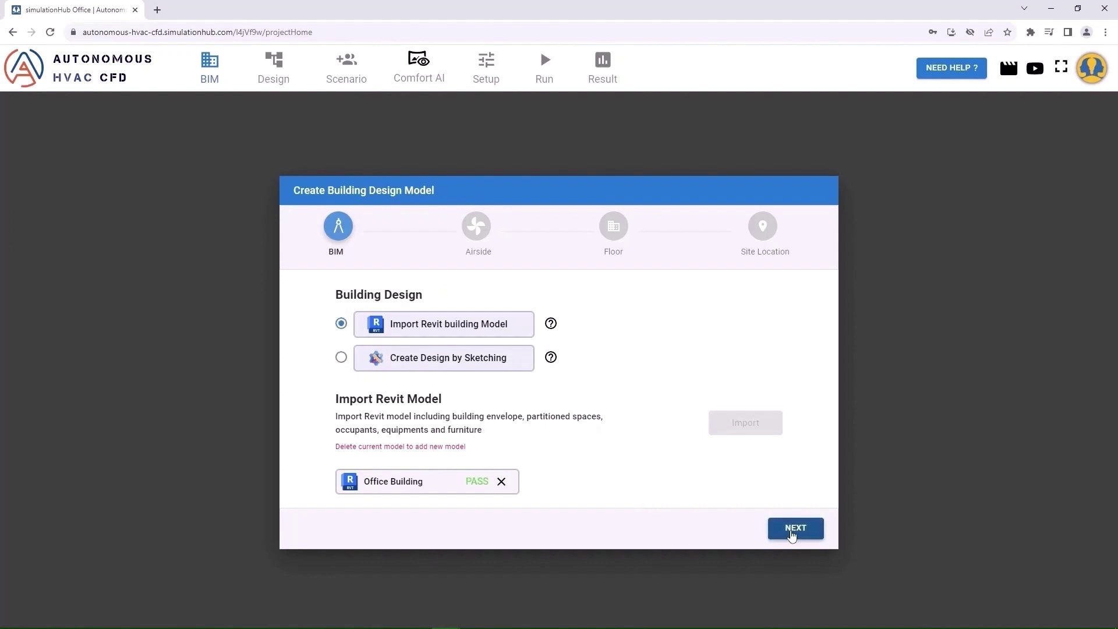
Import Airside Design 1 and Airside Design 2 as the airside systems
left_click(793, 528)
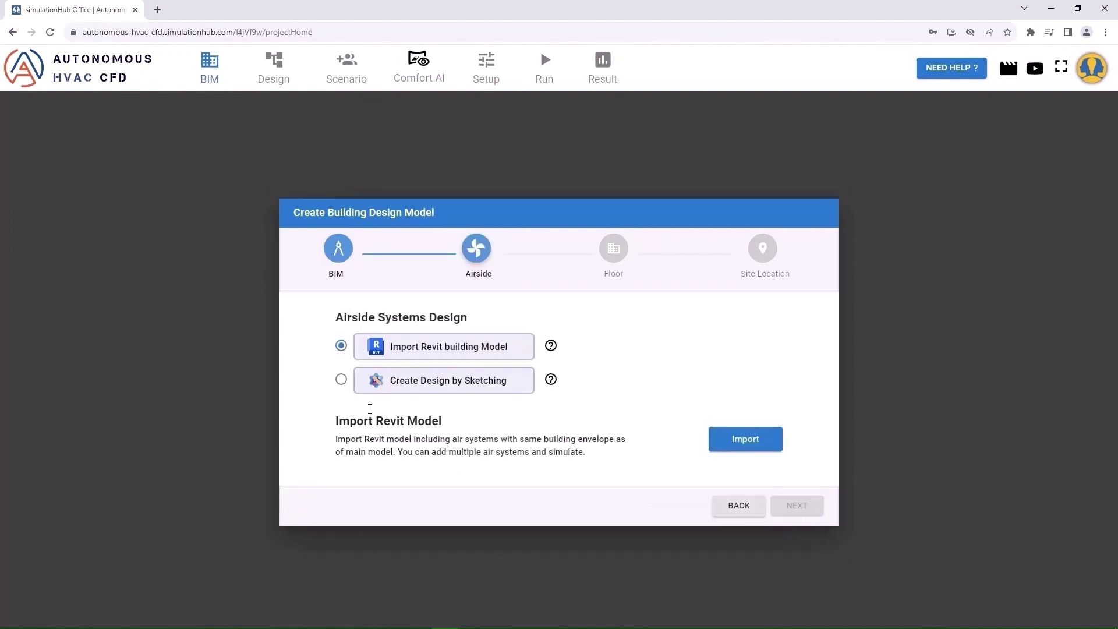
left_click(736, 446)
left_click(529, 466)
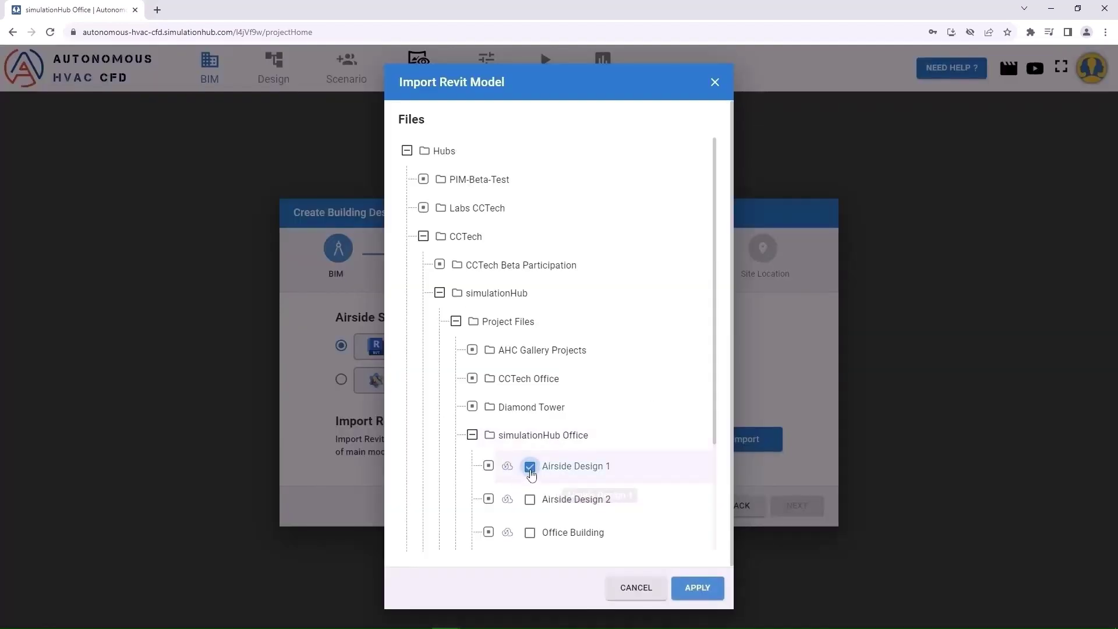
left_click(530, 499)
left_click(696, 587)
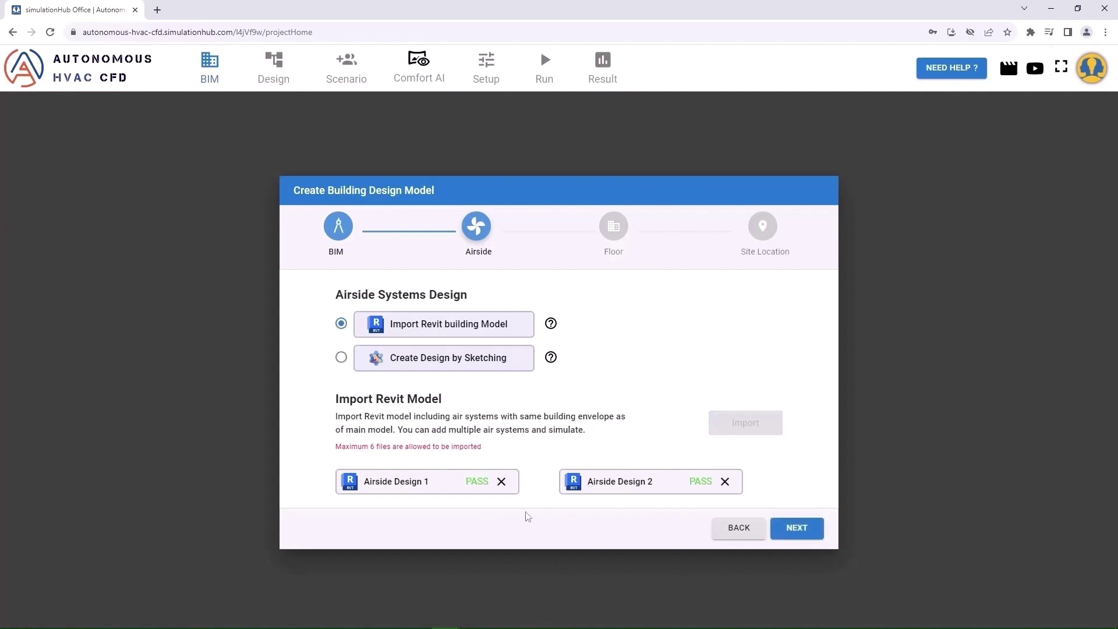
Keep the building level as Mid Floor (Multi-Storey)
left_click(797, 529)
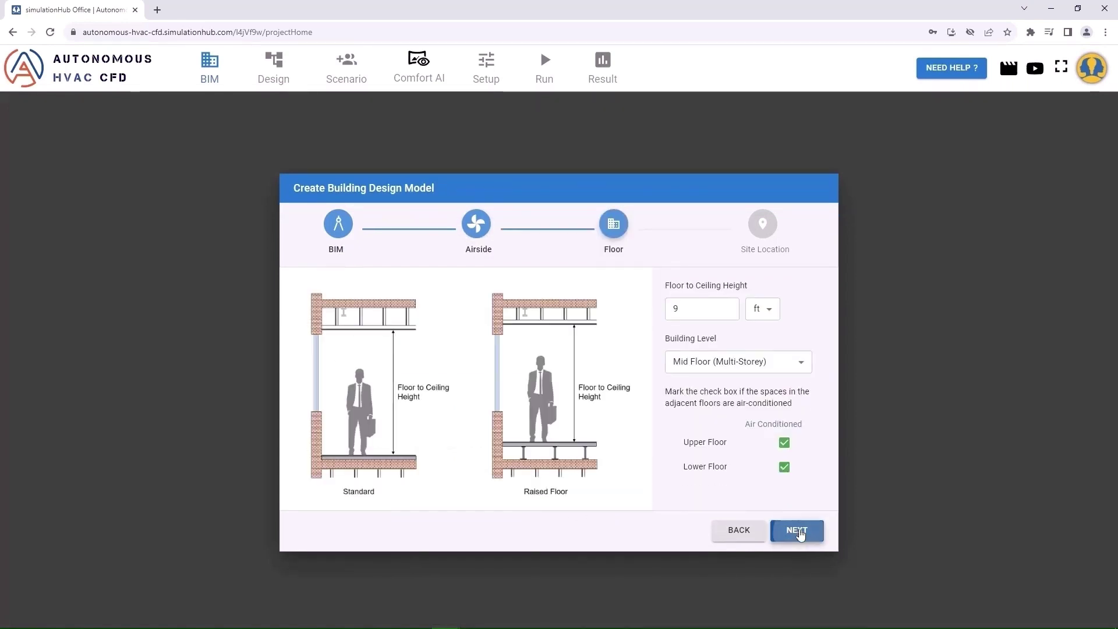
left_click(769, 367)
left_click(771, 368)
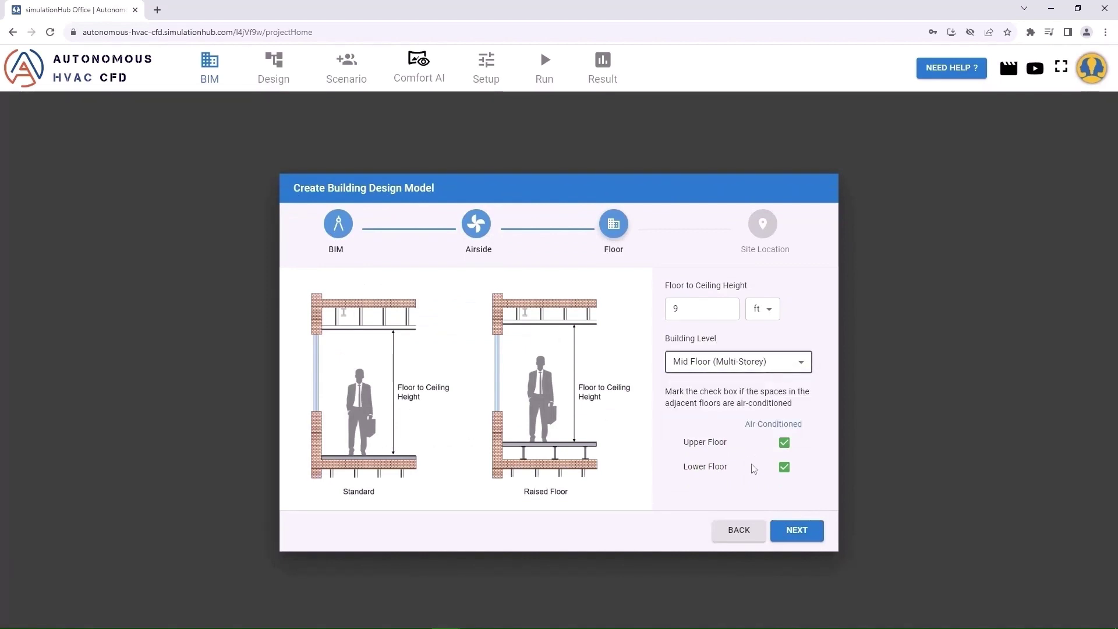
Set the site to Lexington Avenue, New York, and open the floor plan
left_click(785, 528)
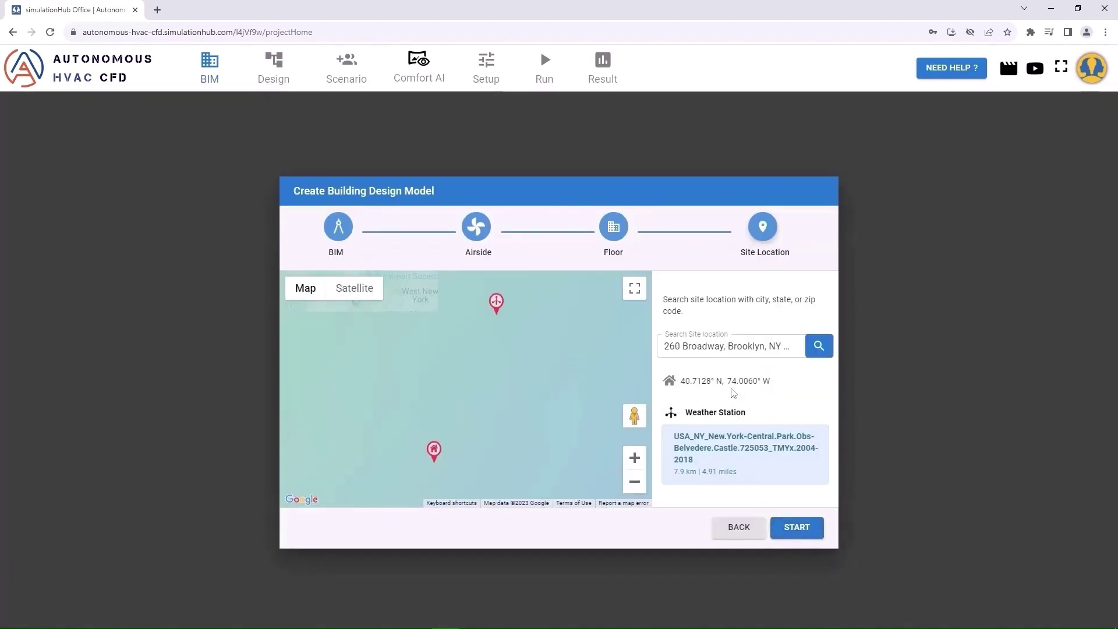
triple_click(733, 347)
type("lexington ave")
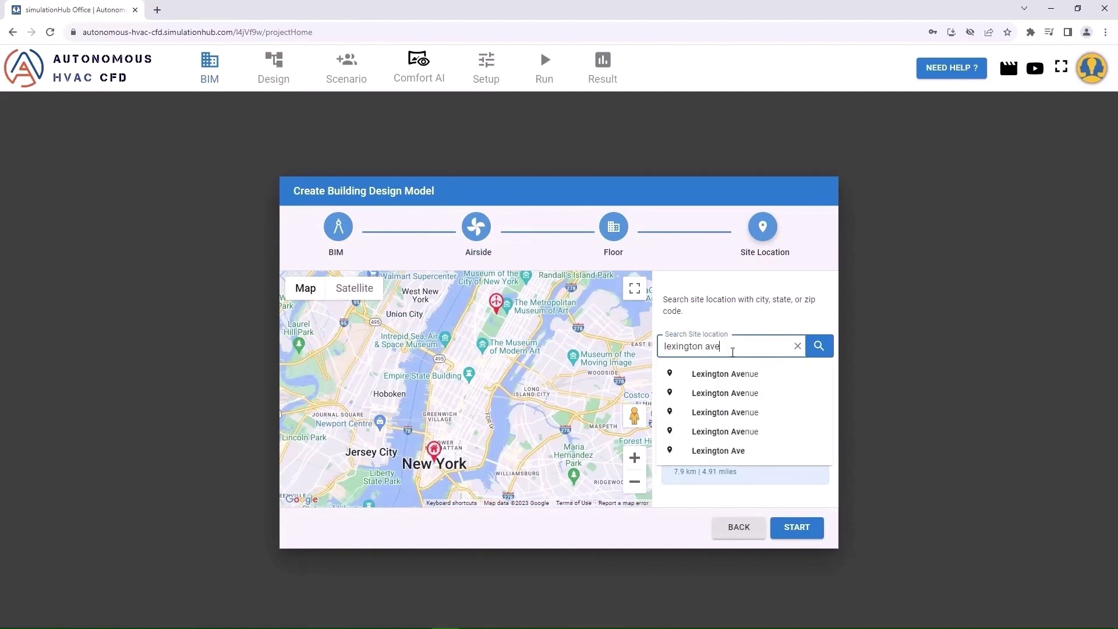
left_click(744, 376)
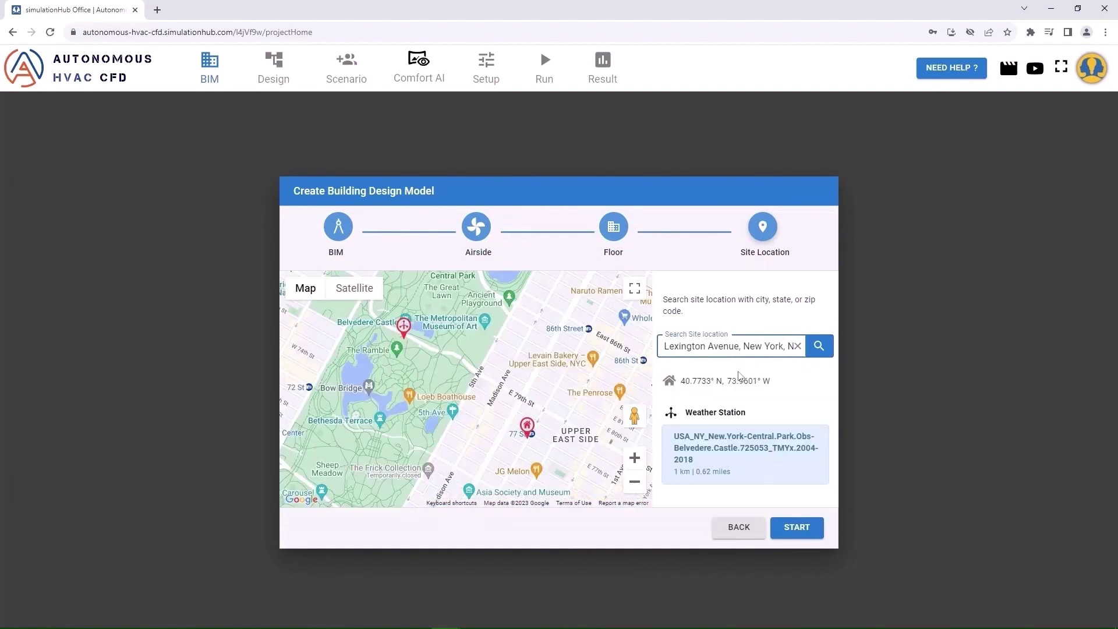
left_click(796, 528)
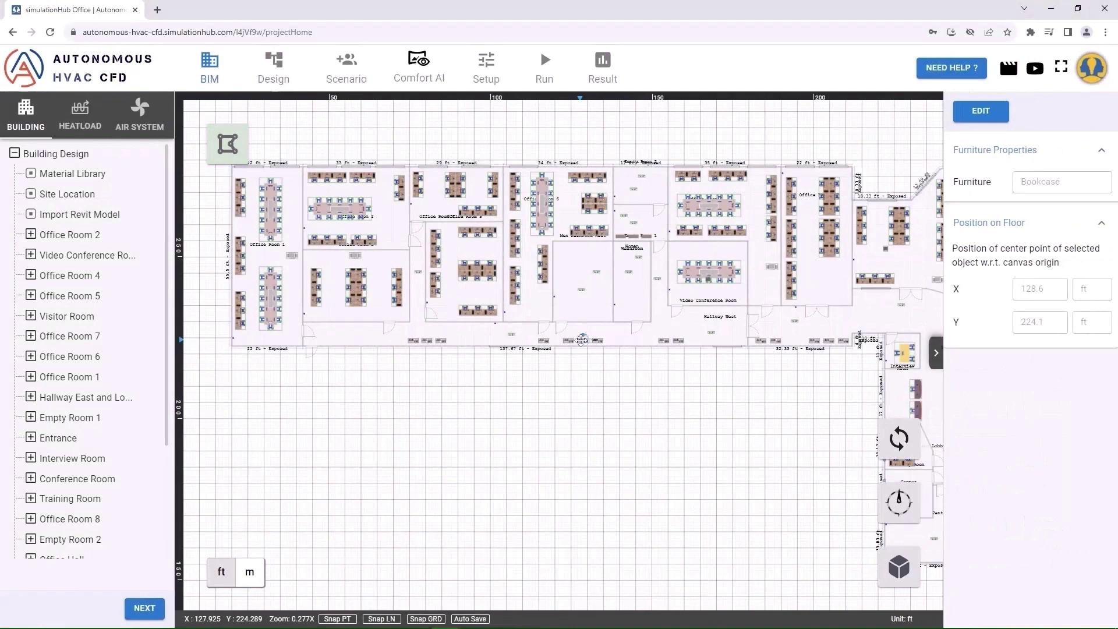
Inspect the printer's heat gain and the Office Room 2 seating, then clear the selection
left_click(772, 266)
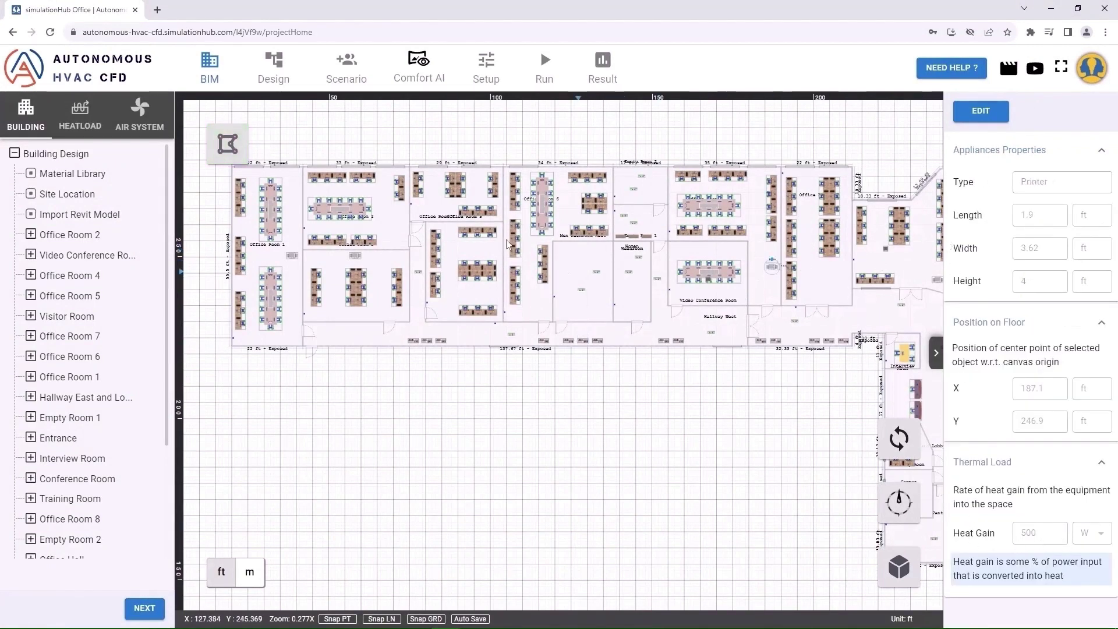
left_click(339, 209)
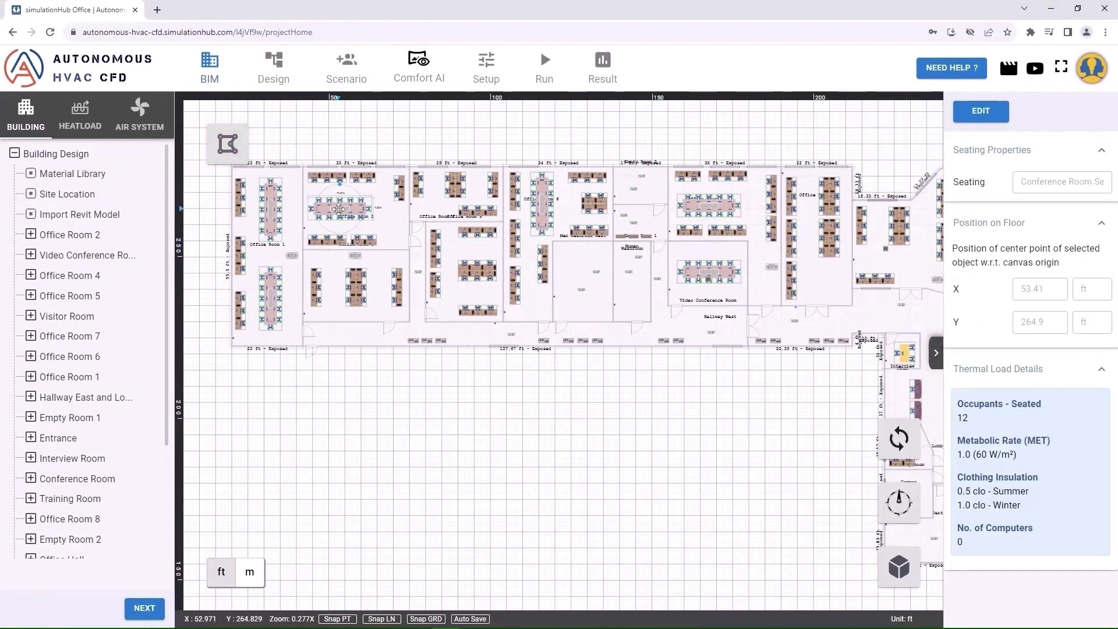
left_click(757, 460)
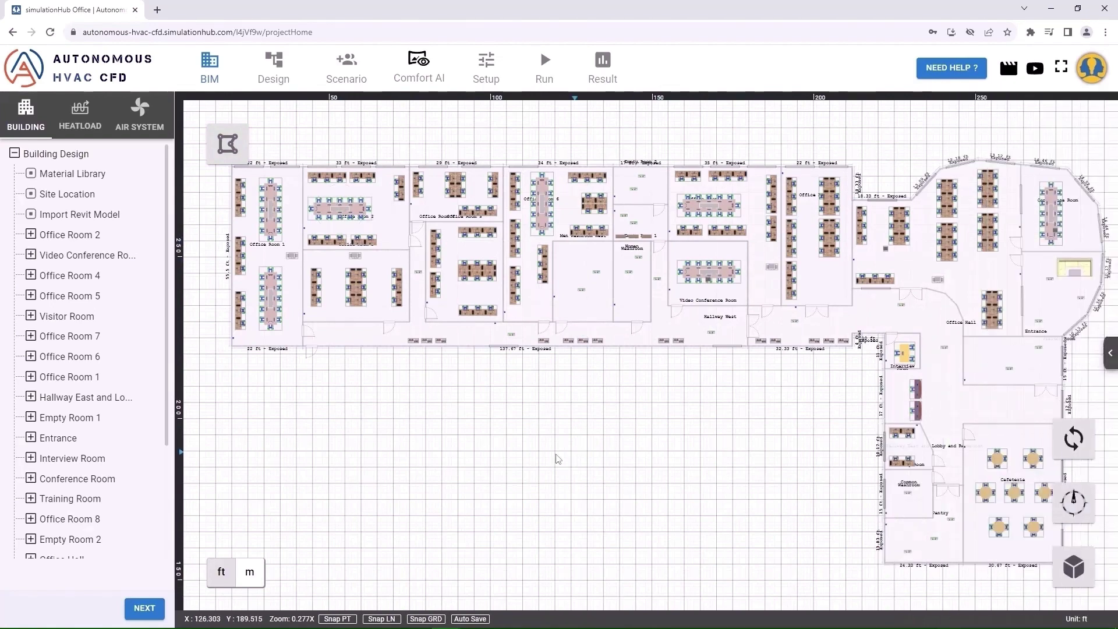
Save the building orientation with north at 0° and proceed to heat-load calculation
left_click(144, 608)
left_click(972, 117)
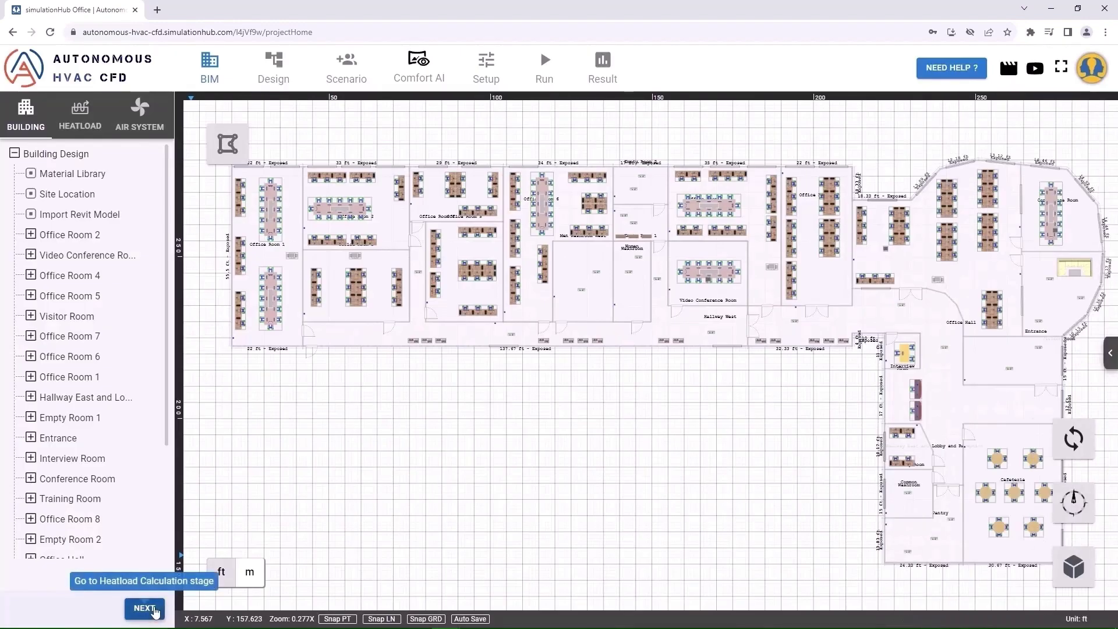
left_click(144, 608)
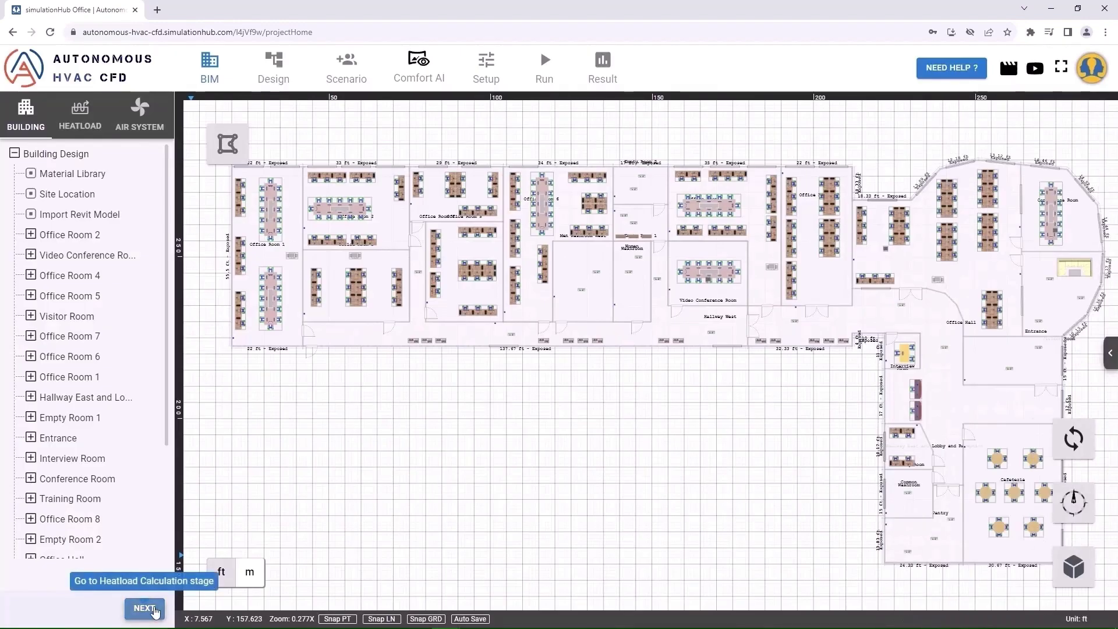
Review the room space loads and the ventilation system details
scroll(298, 288, "down", 6)
scroll(298, 291, "down", 7)
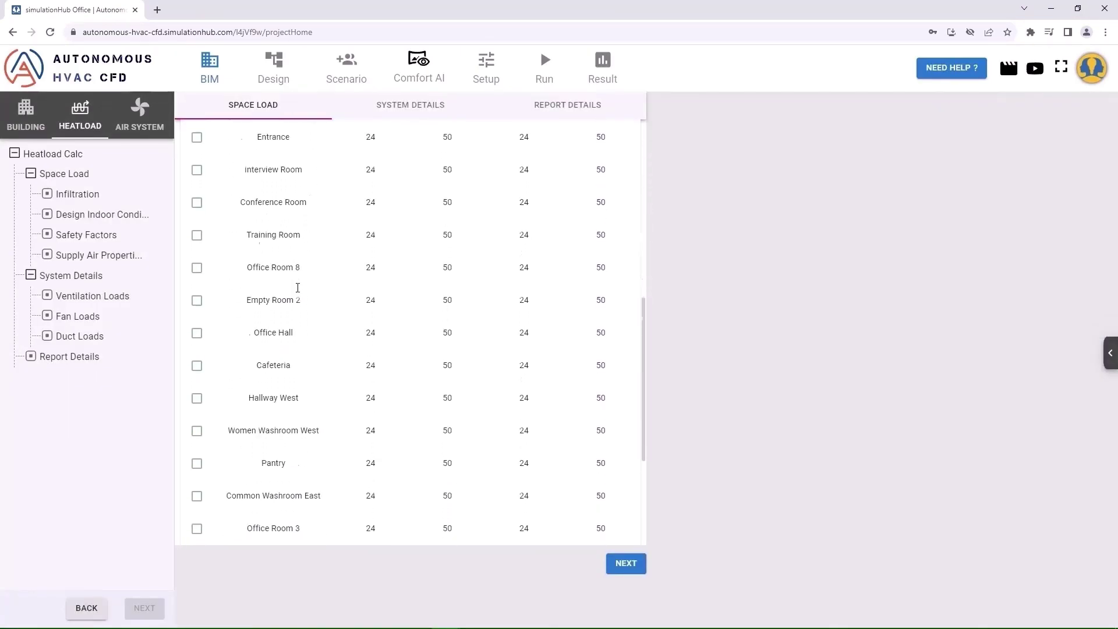
left_click(626, 563)
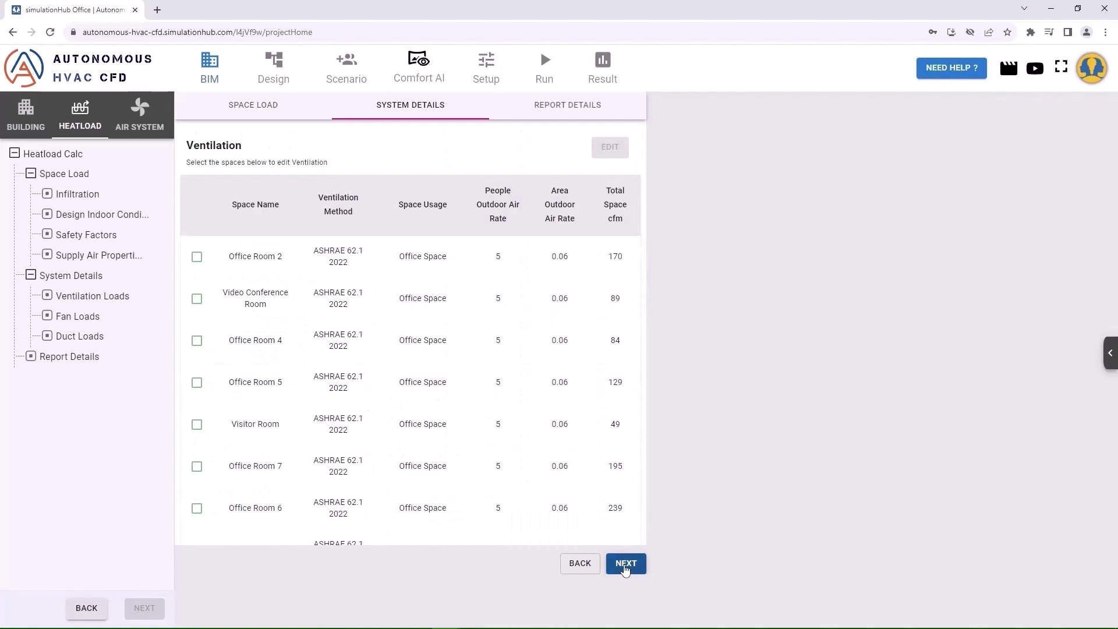
scroll(515, 435, "down", 7)
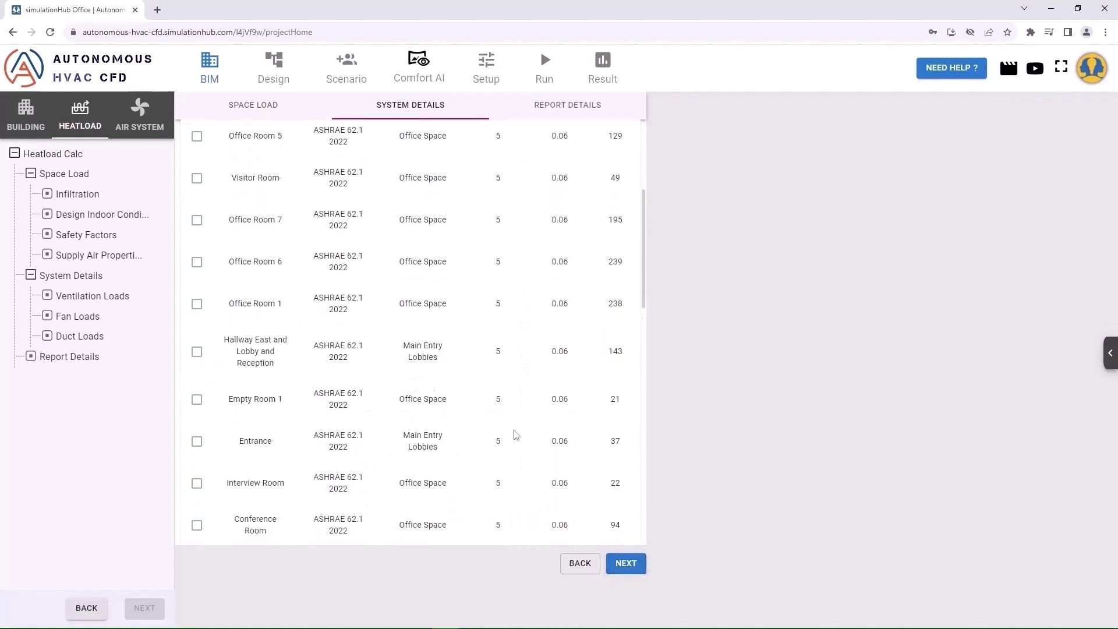
scroll(516, 436, "down", 12)
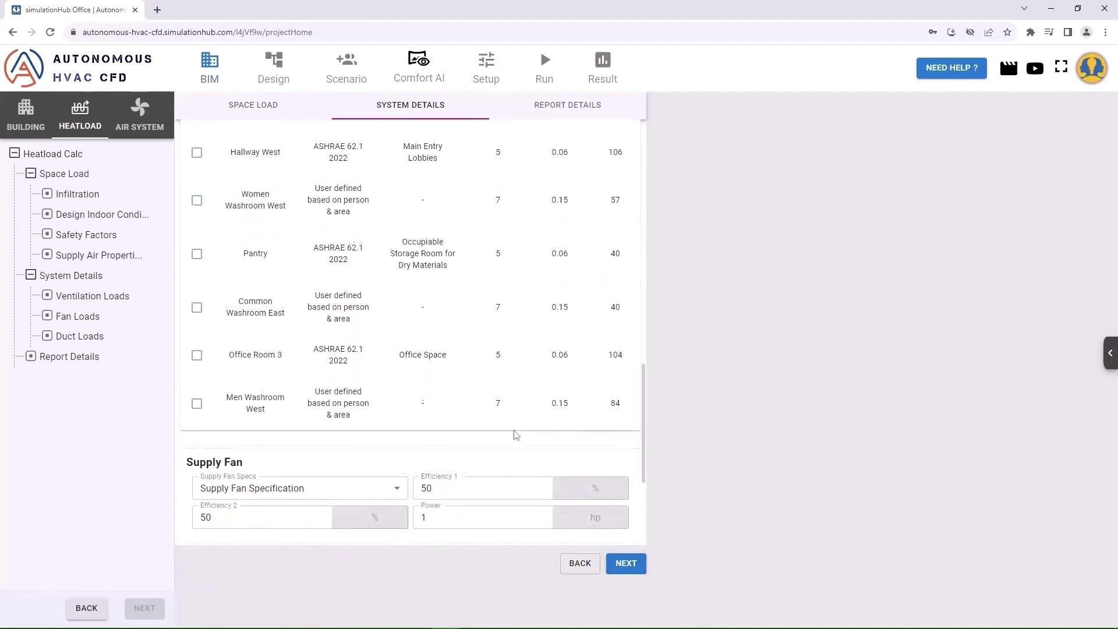
Keep the supply fan specification unchanged and generate the load calculation report
left_click(396, 270)
left_click(393, 280)
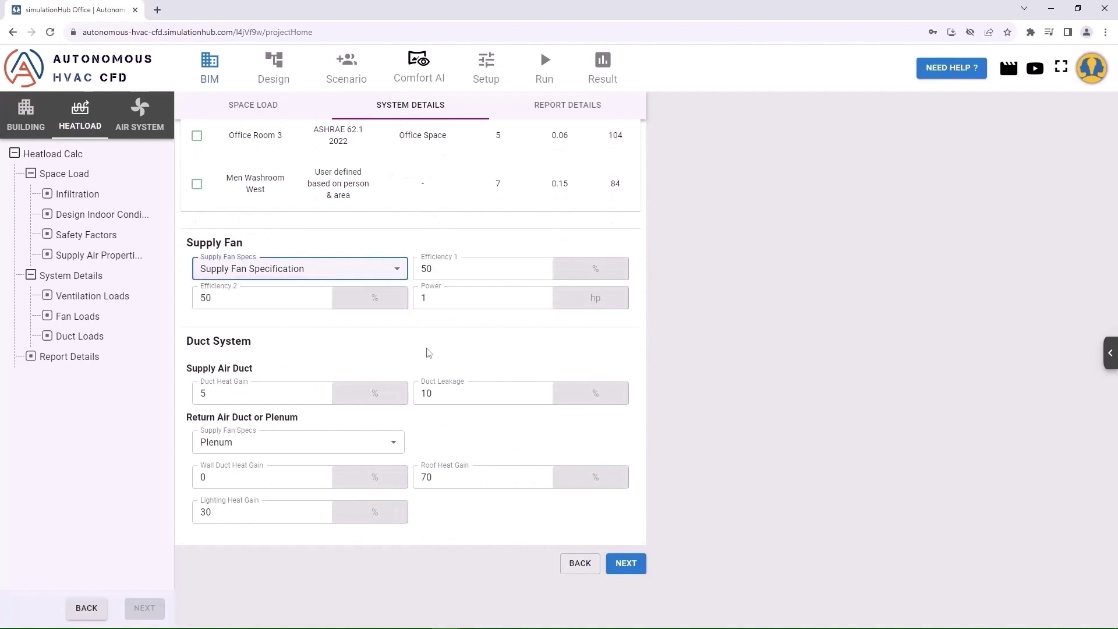
left_click(626, 563)
left_click(627, 564)
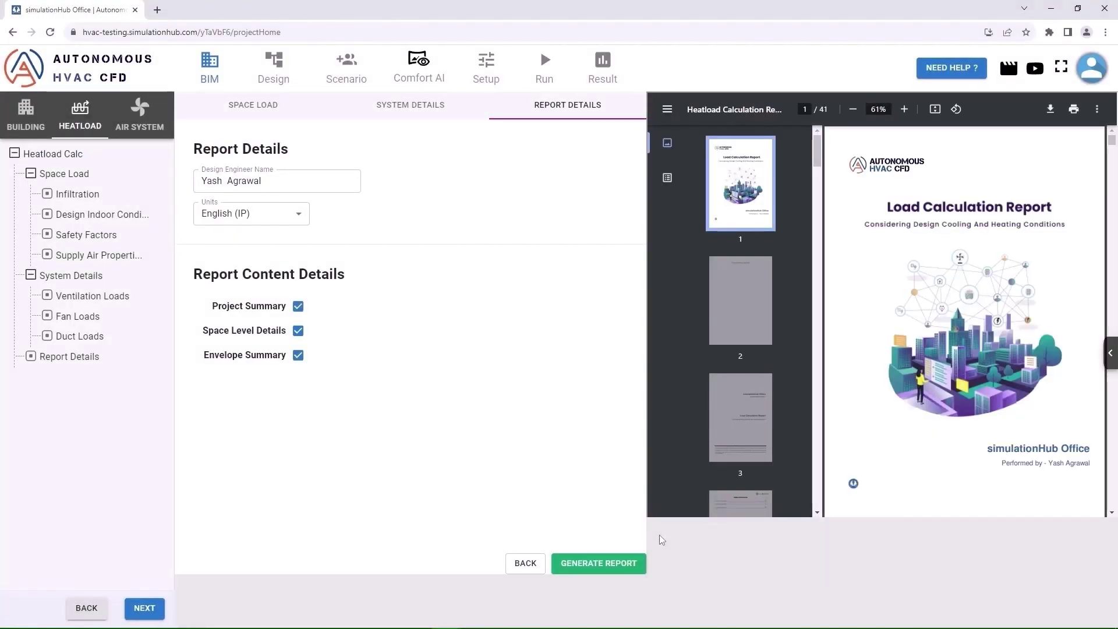
Download the report as HeatLoadReportPDF.pdf into the Downloads folder
left_click(1051, 113)
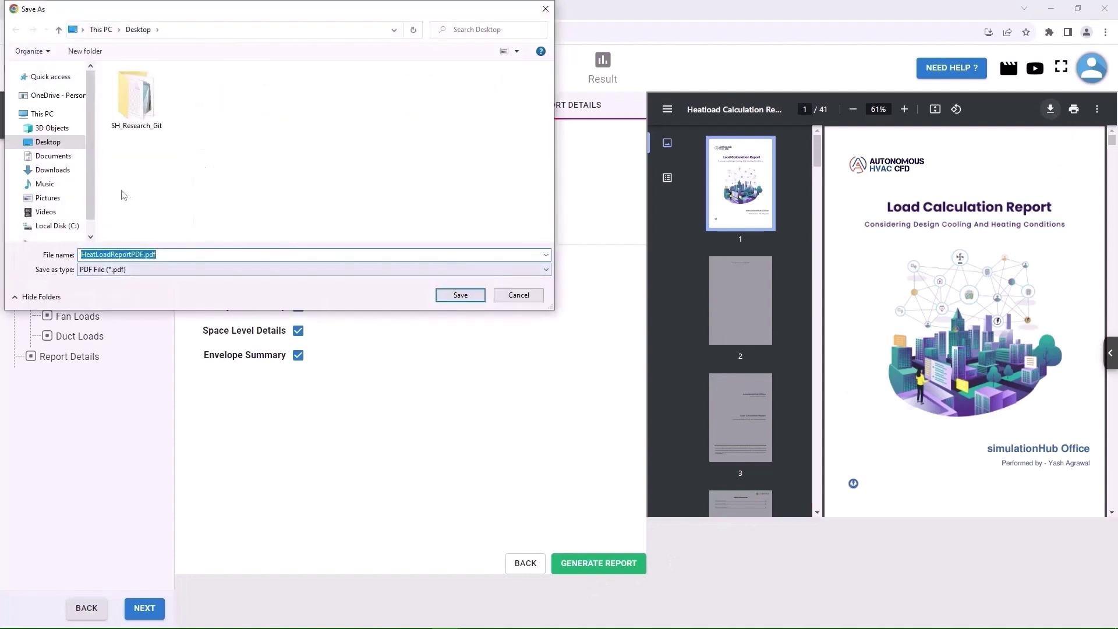
left_click(53, 169)
left_click(457, 295)
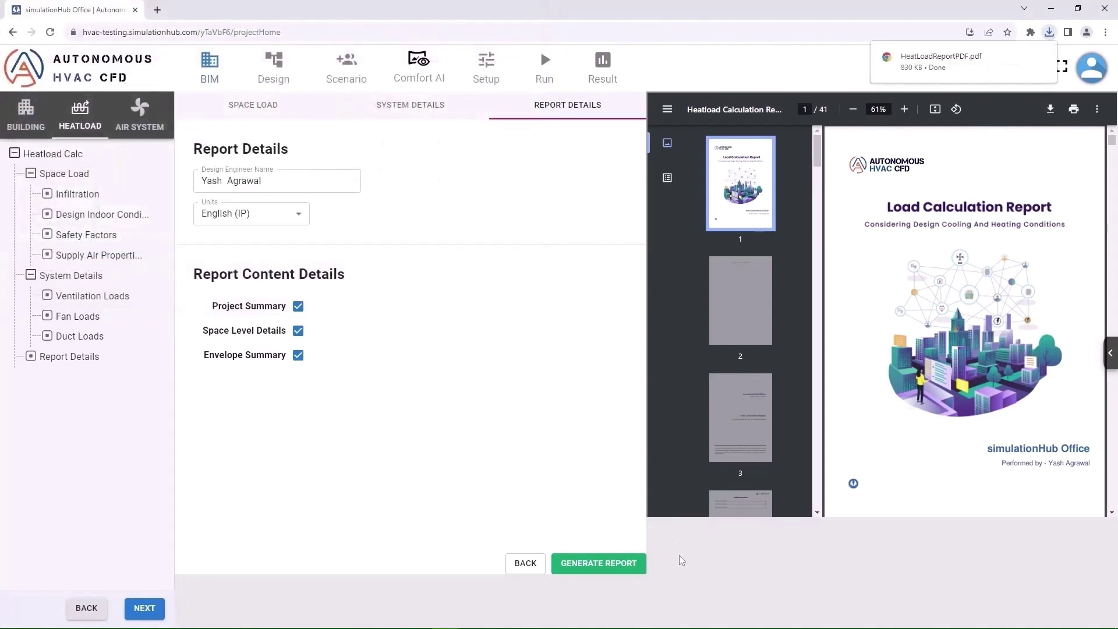
Go to the air system stage and view Airside Designs 2 and 3
left_click(144, 607)
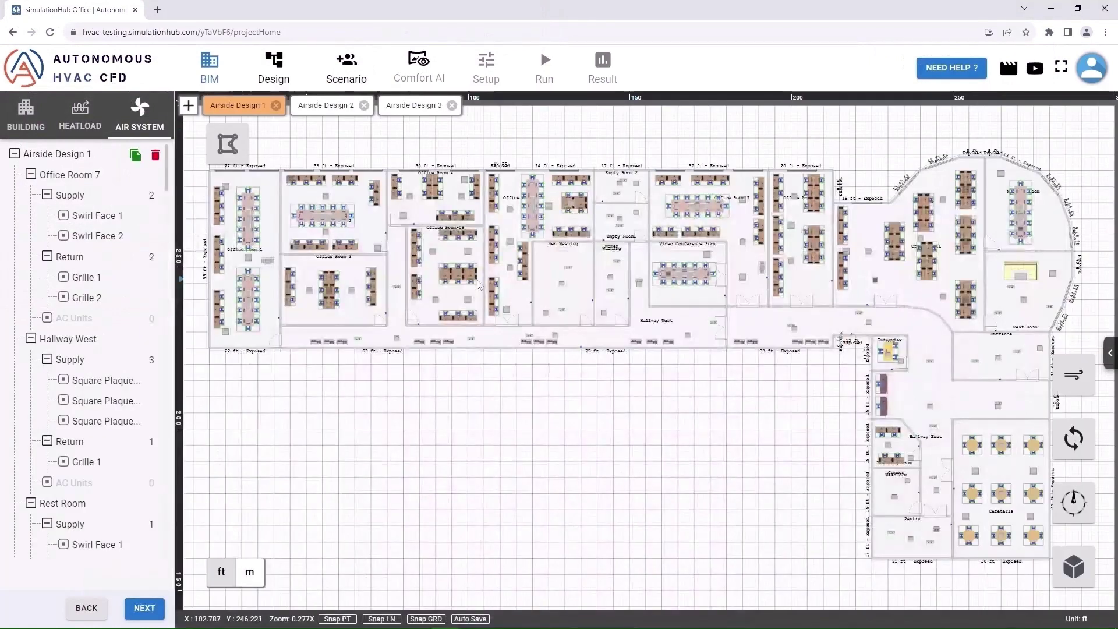
left_click(326, 105)
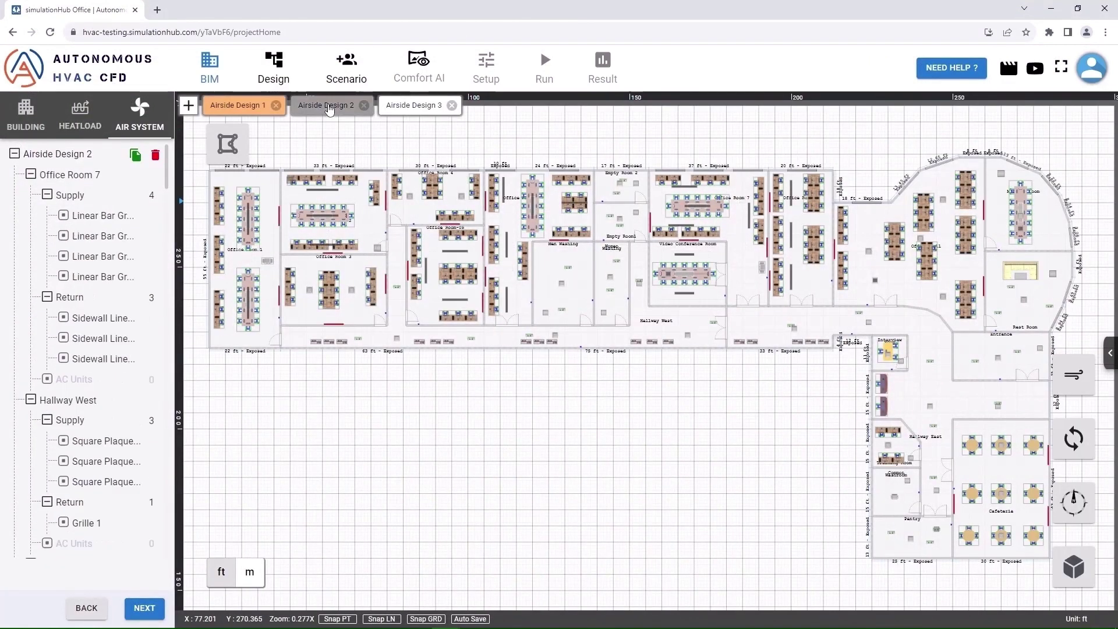
left_click(415, 108)
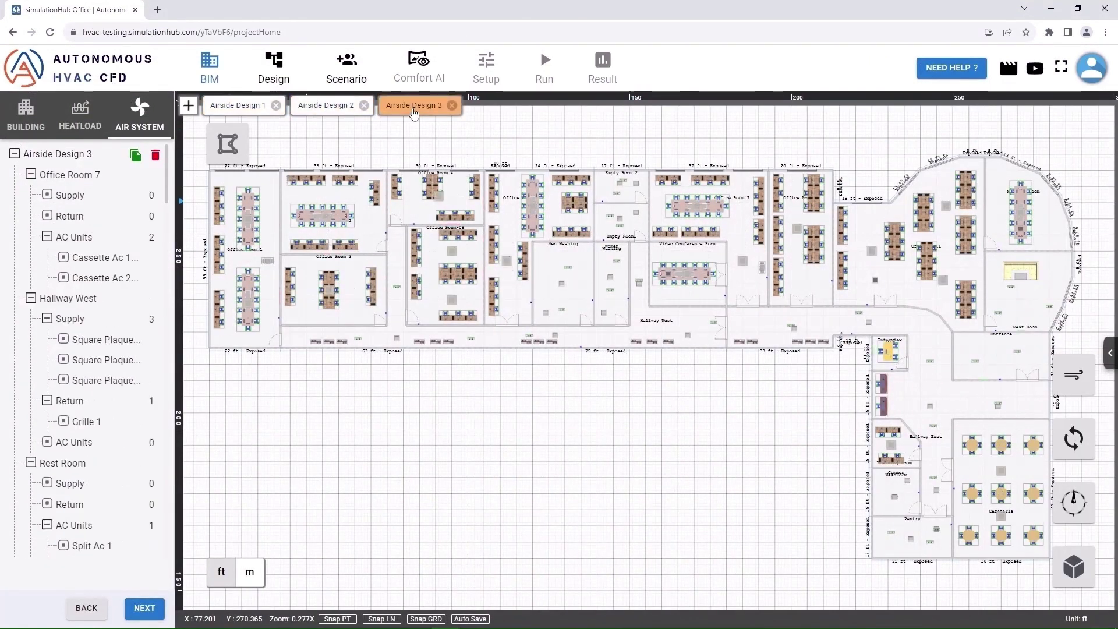
Name the configuration CAV Design 1 with Airside Design 1 and Single Zone CAV, then reach thermal zoning
left_click(146, 609)
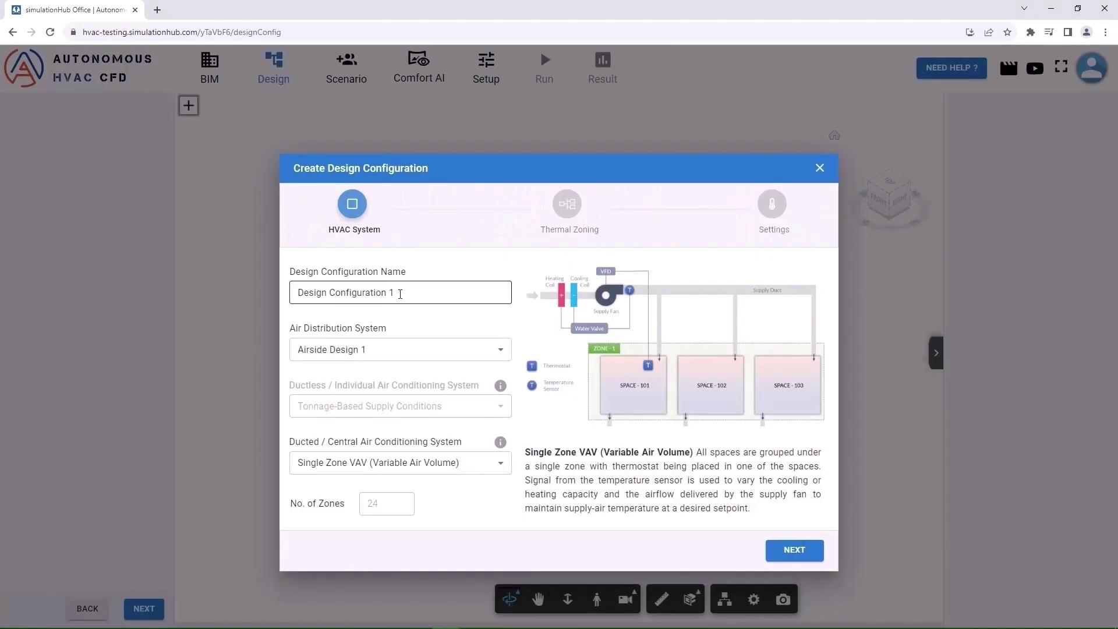
left_click_drag(400, 294, 287, 301)
type("V")
key("BackSpace")
type("CAV Design")
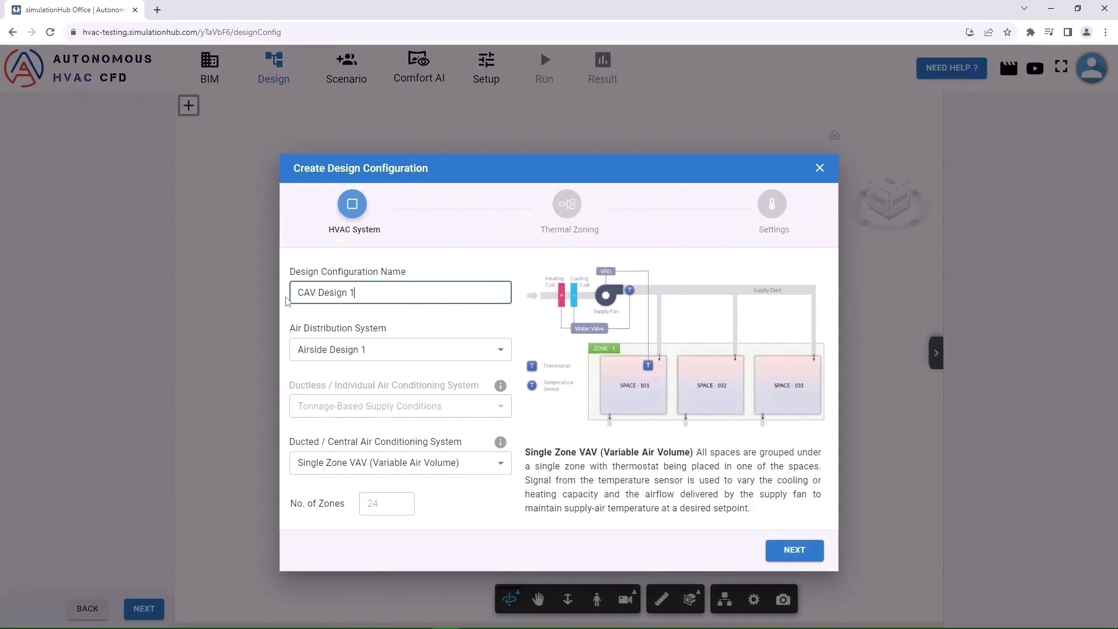
left_click(344, 354)
left_click(345, 366)
left_click(374, 463)
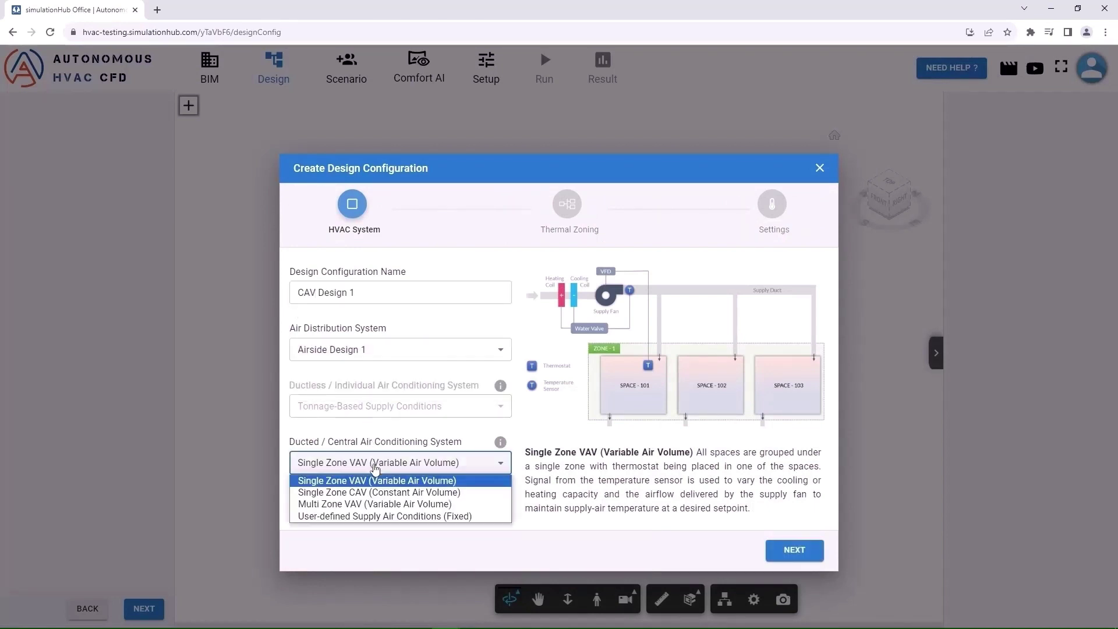
left_click(379, 492)
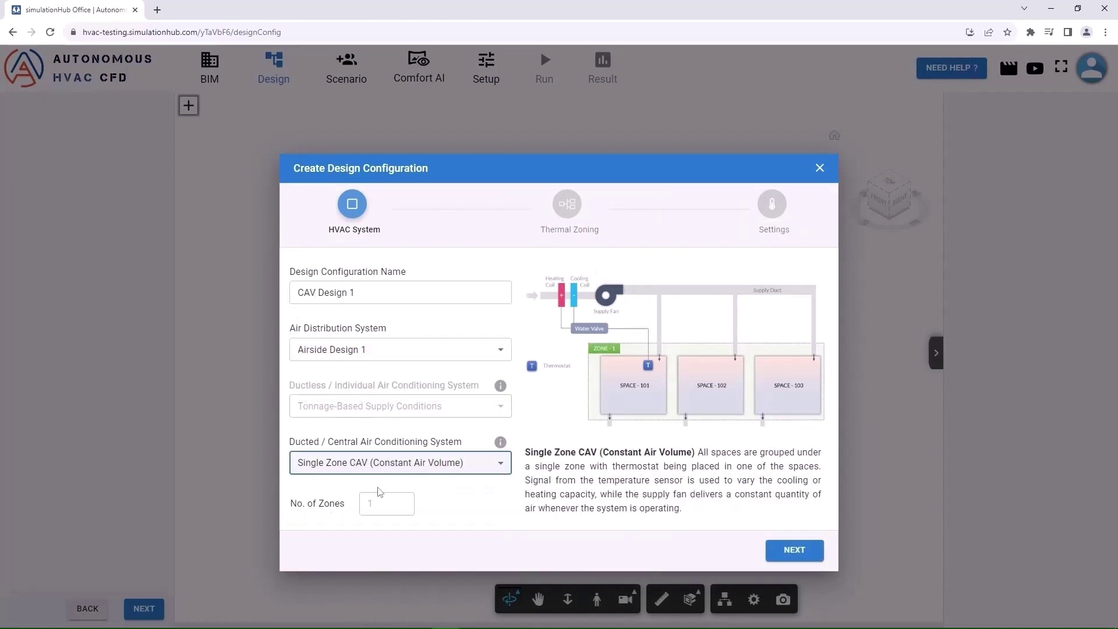
left_click(785, 552)
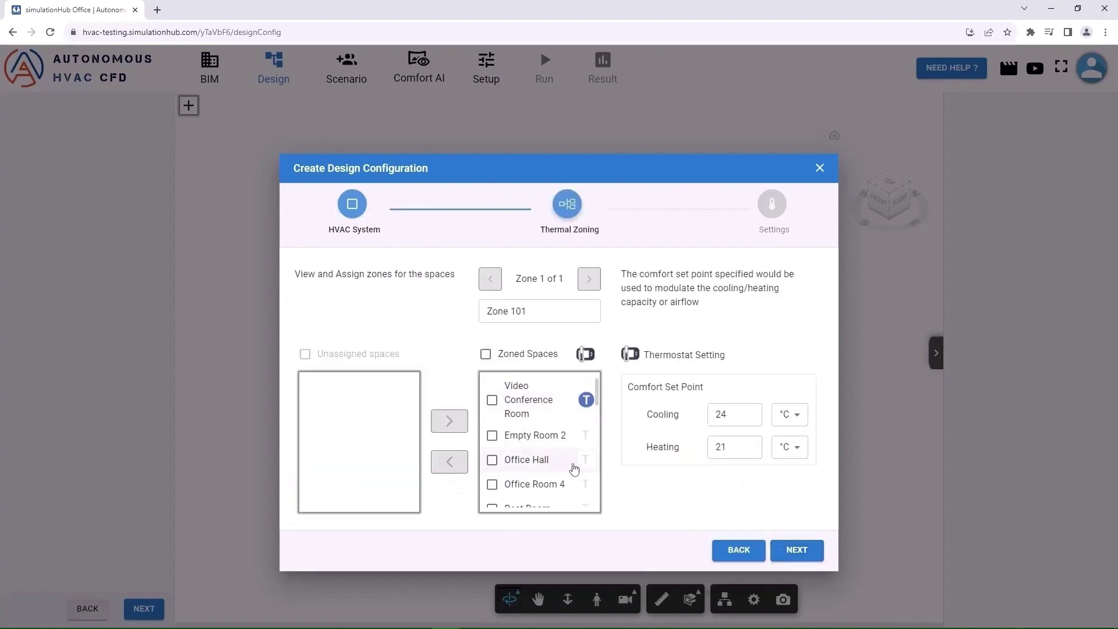
scroll(574, 458, "down", 5)
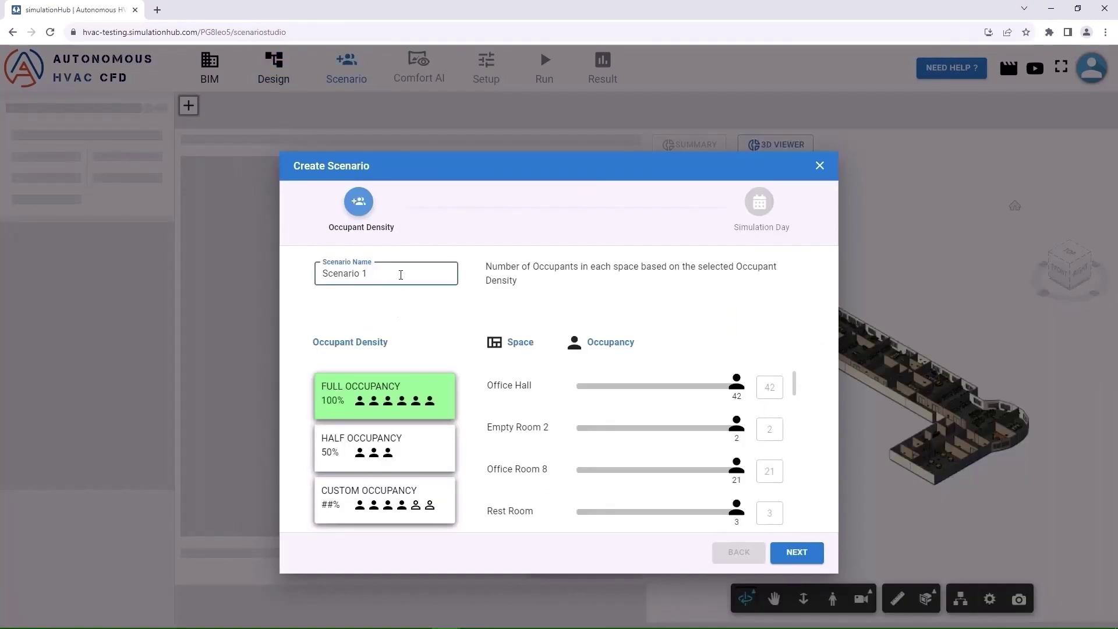
Name the scenario Summer and create it with the ASHRAE design cooling 0.4% preset
key("BackSpace")
key("BackSpace")
key("BackSpace")
key("BackSpace")
key("BackSpace")
key("BackSpace")
type("Summer")
left_click(796, 552)
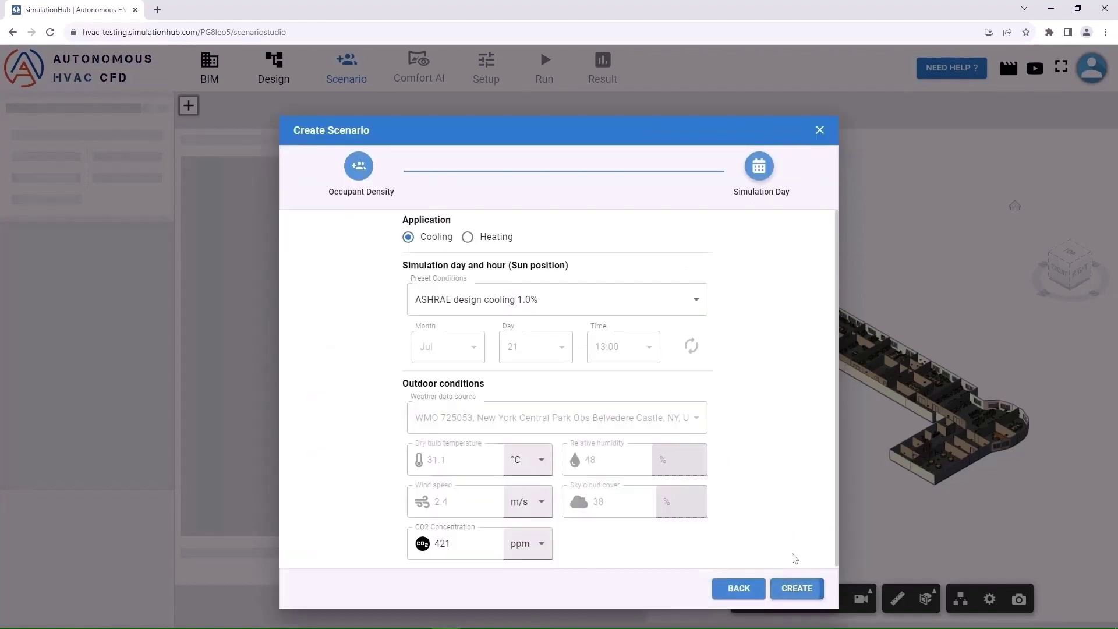
left_click(591, 302)
left_click(577, 324)
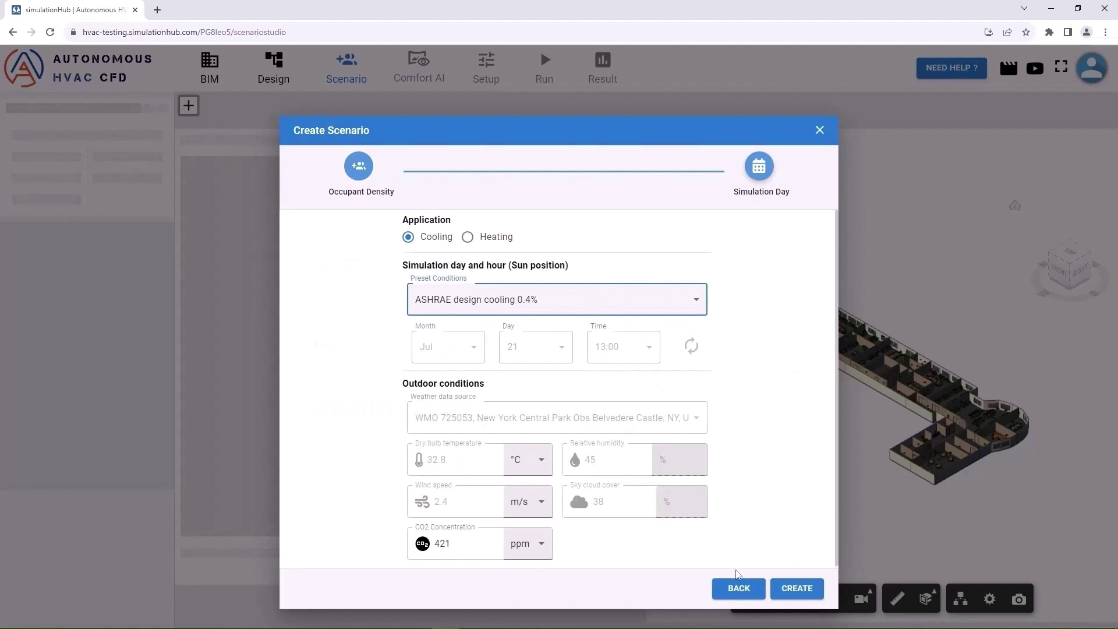
left_click(792, 595)
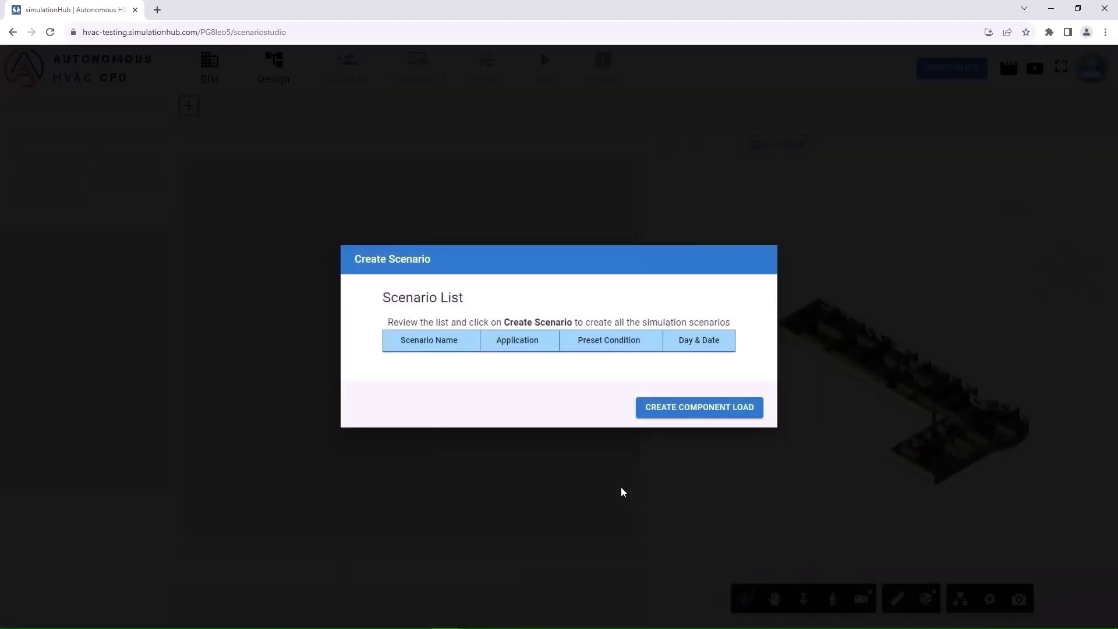
Generate component loads for the four scenarios, keeping IP units
left_click(675, 414)
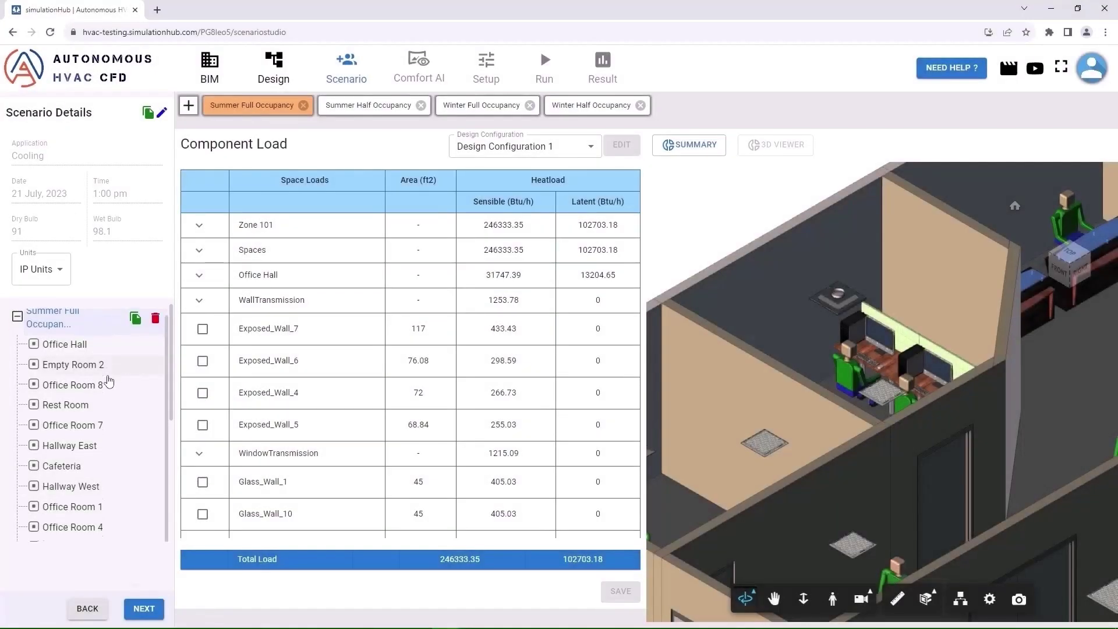
left_click(41, 269)
left_click(41, 269)
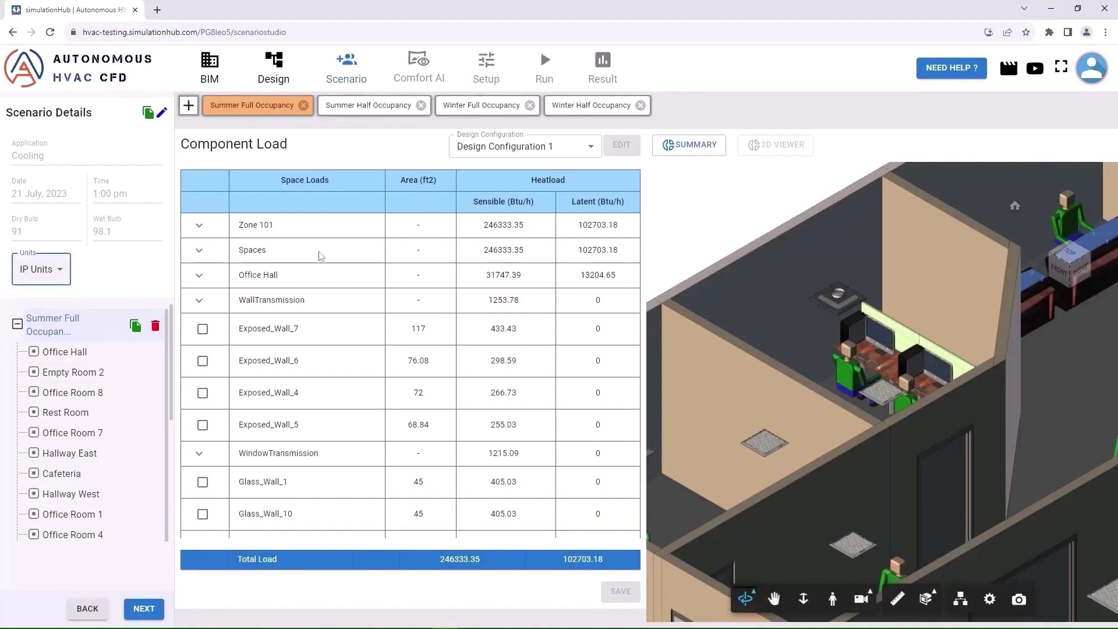
scroll(322, 255, "down", 2)
scroll(322, 255, "down", 18)
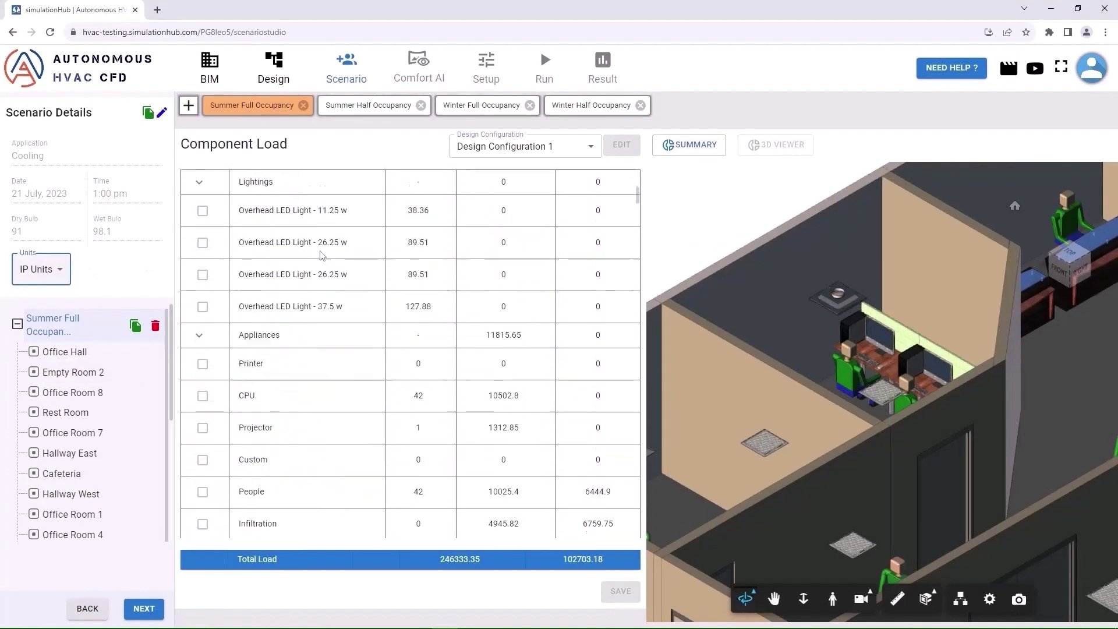
scroll(321, 251, "down", 5)
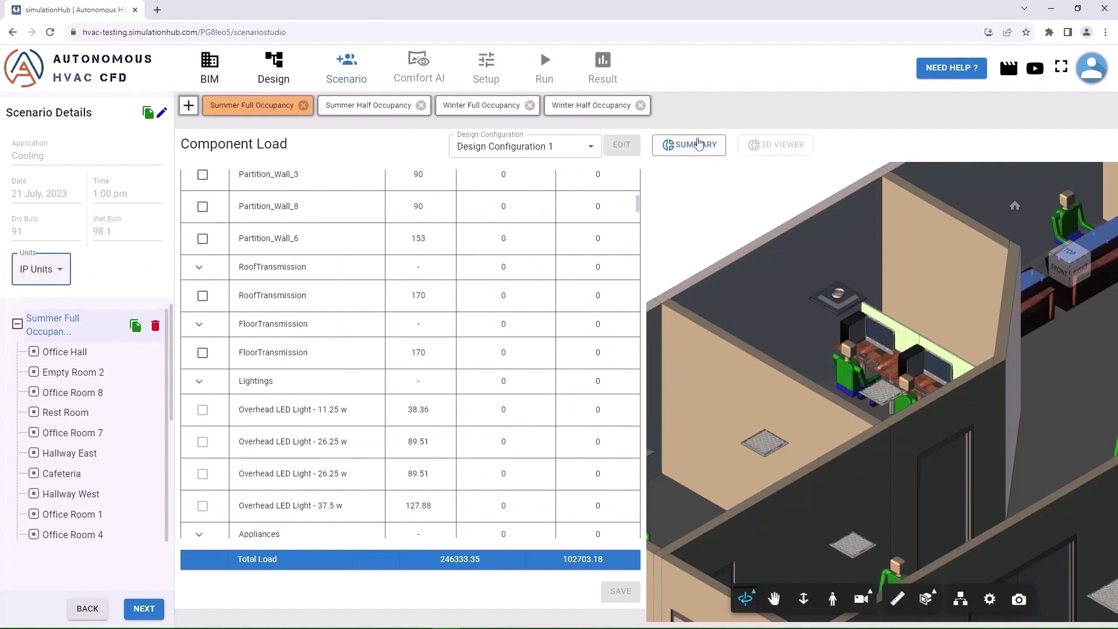
Show the space load breakdown summary for the Cafeteria (16522.62 Btu/h)
left_click(693, 146)
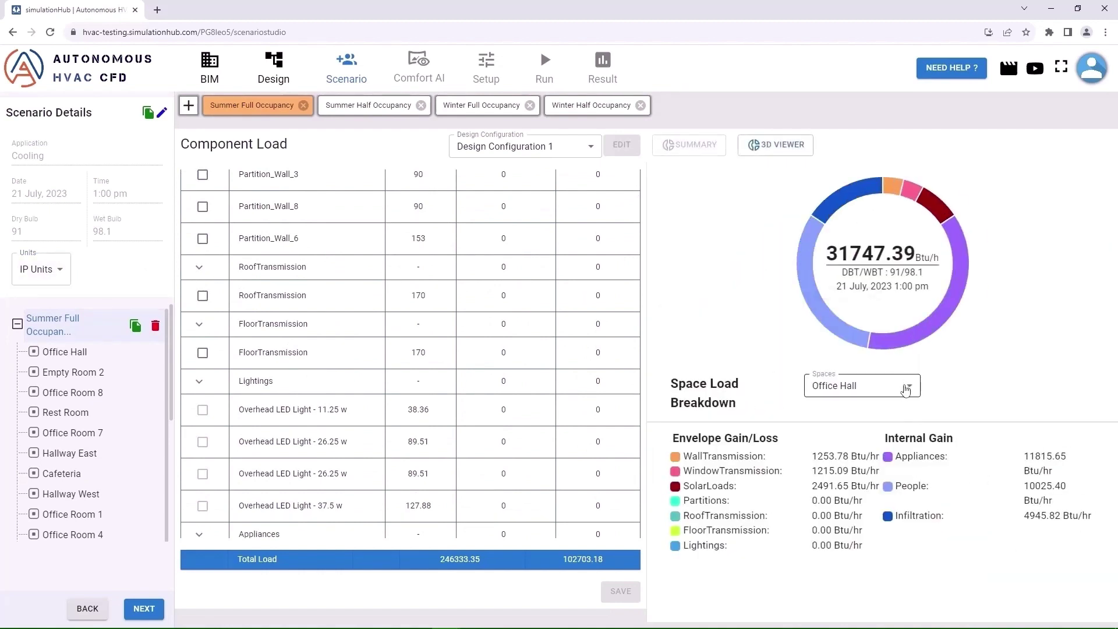
left_click(906, 390)
left_click(854, 247)
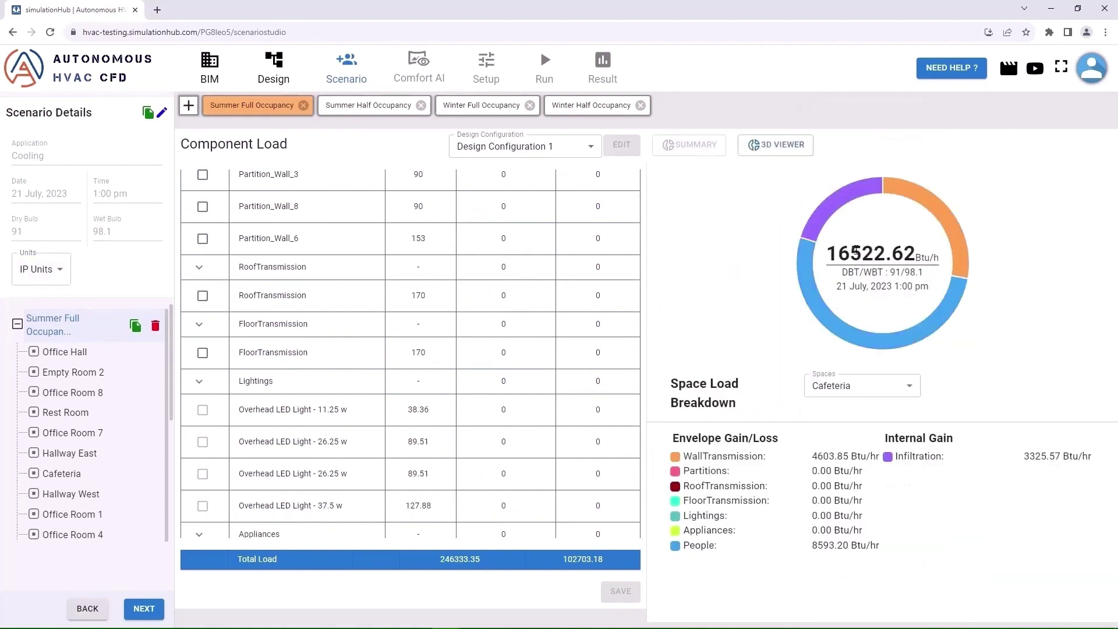
Generate Comfort AI results and focus a top-down plan view on the Office Hall
left_click(141, 612)
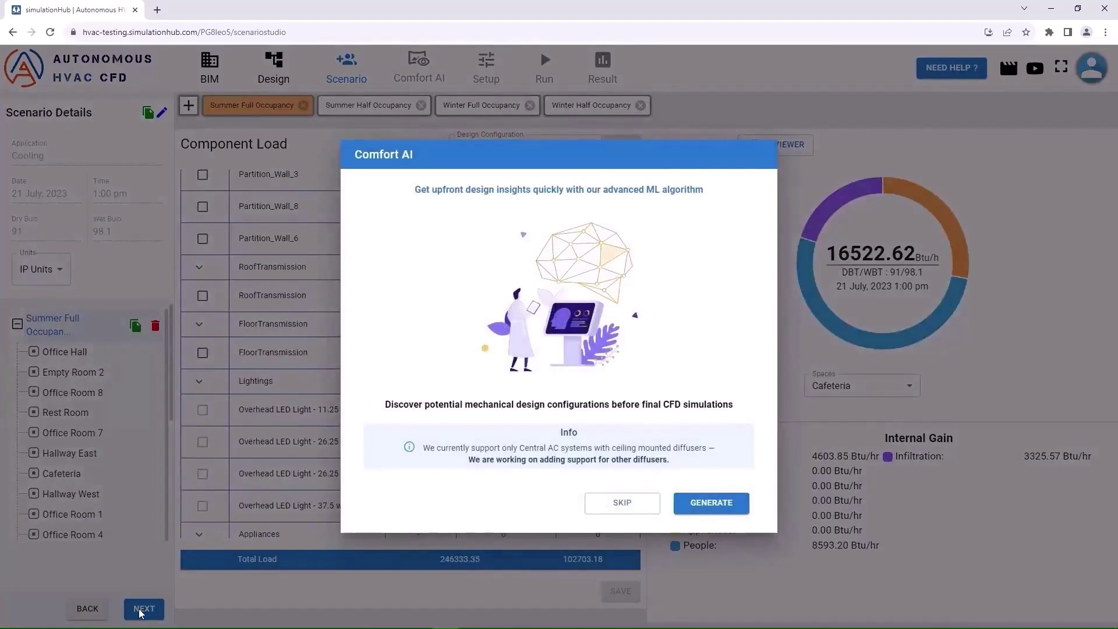
left_click(711, 503)
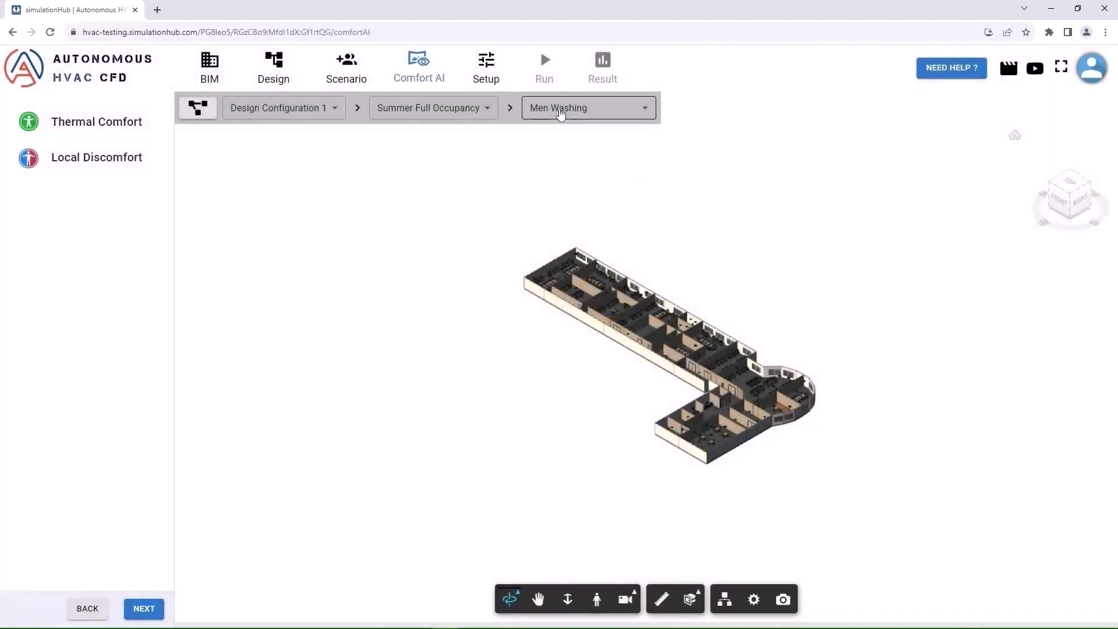
left_click(561, 109)
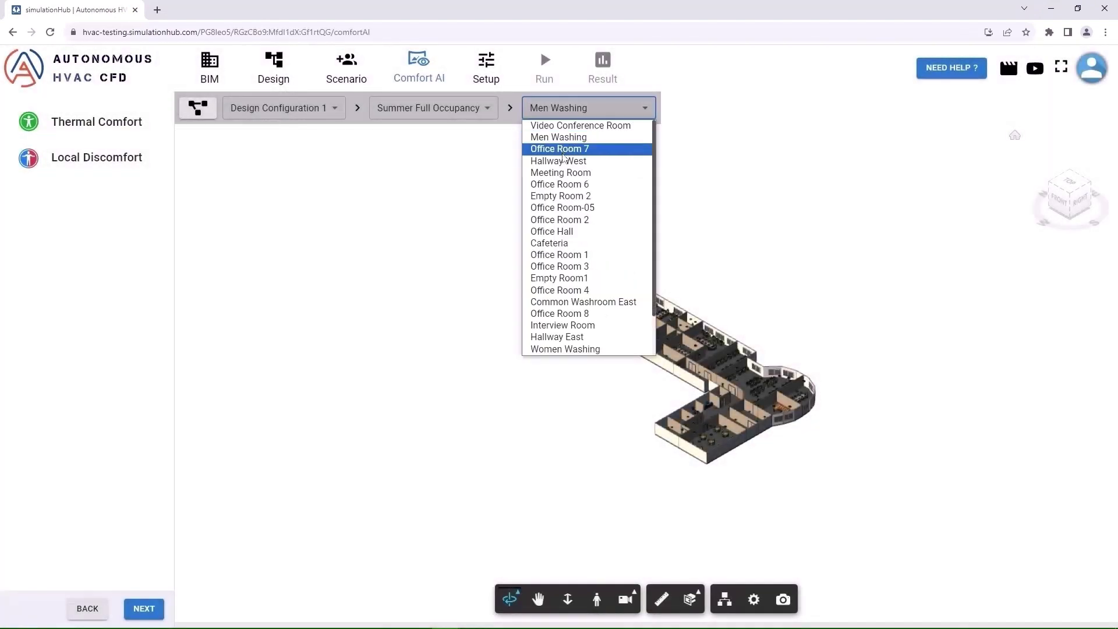
left_click(572, 231)
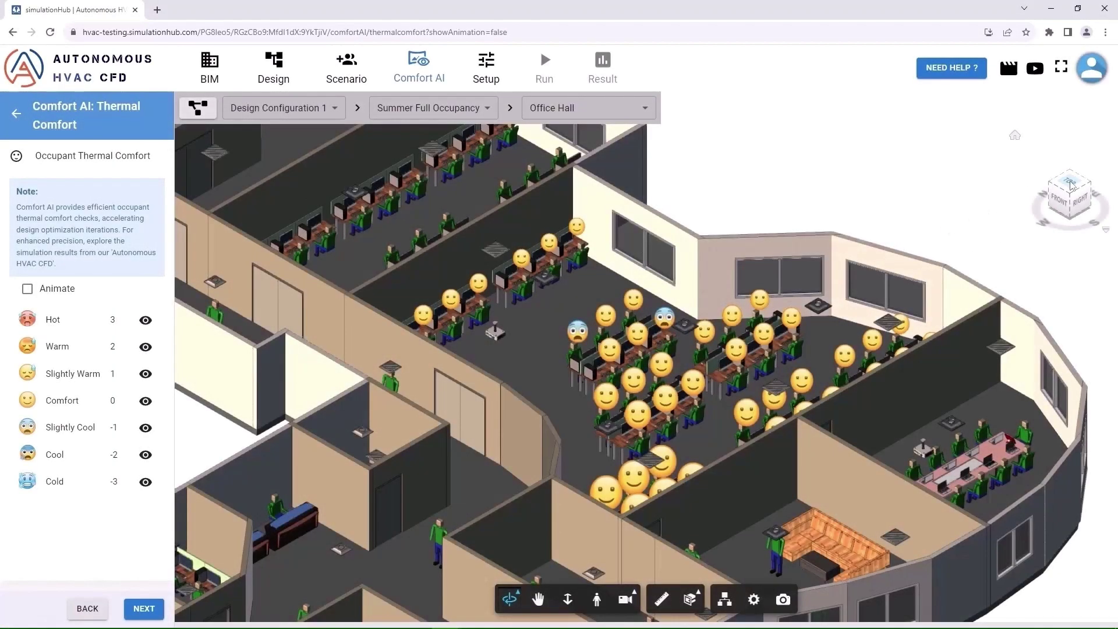
left_click(1072, 185)
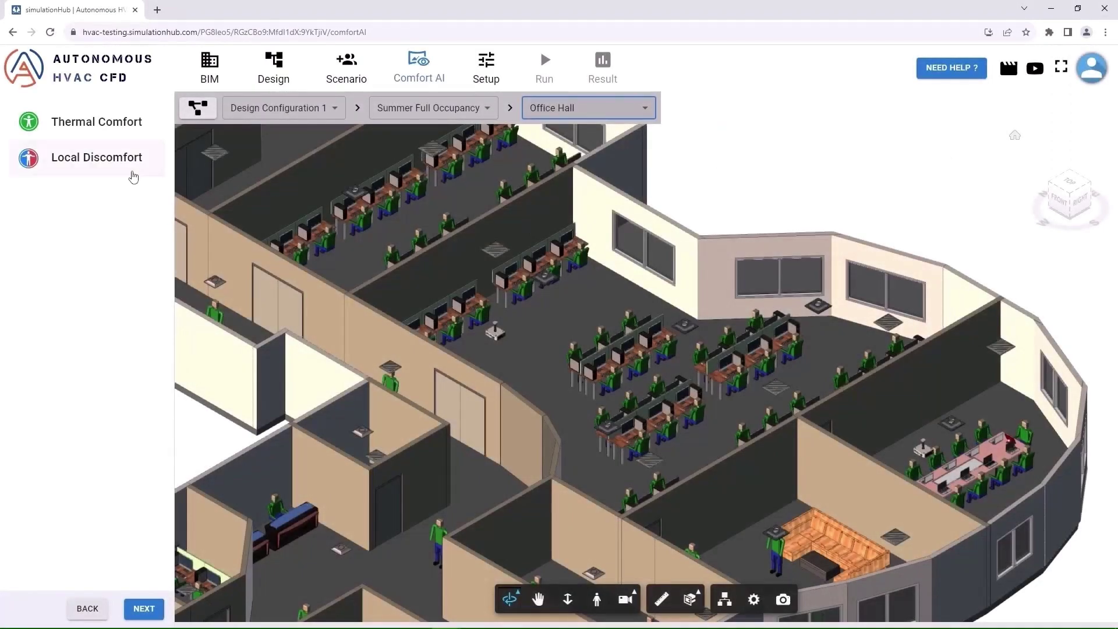
Check Office Hall local discomfort compliance for Vertical Temperature Difference, all parameters, then Predicted Mean Vote
left_click(123, 170)
left_click(1070, 185)
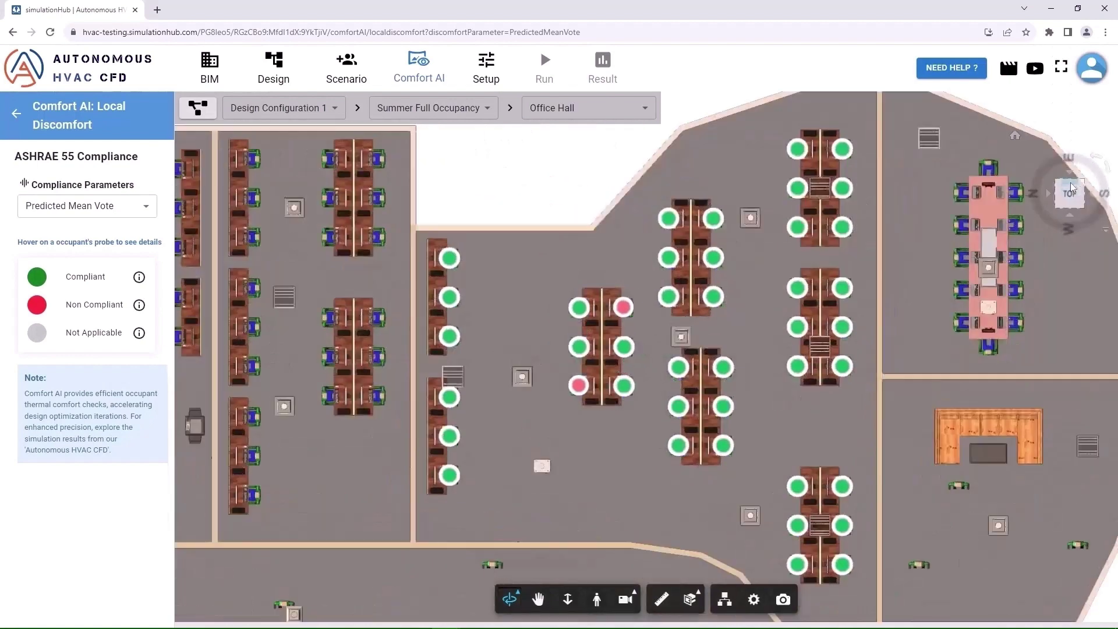
left_click(87, 206)
left_click(97, 211)
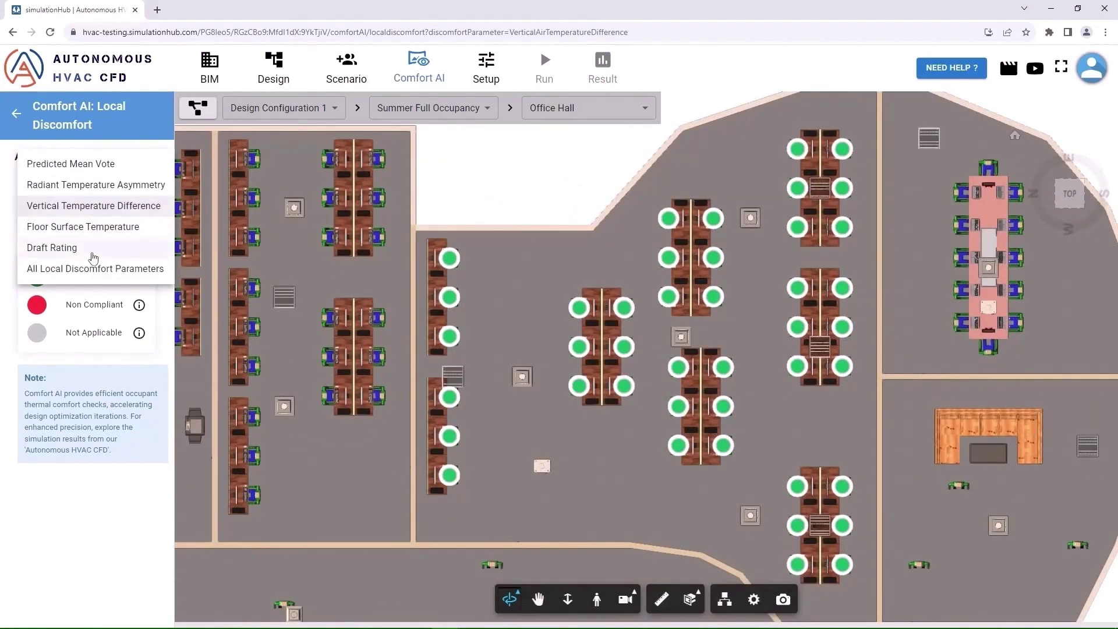
left_click(91, 270)
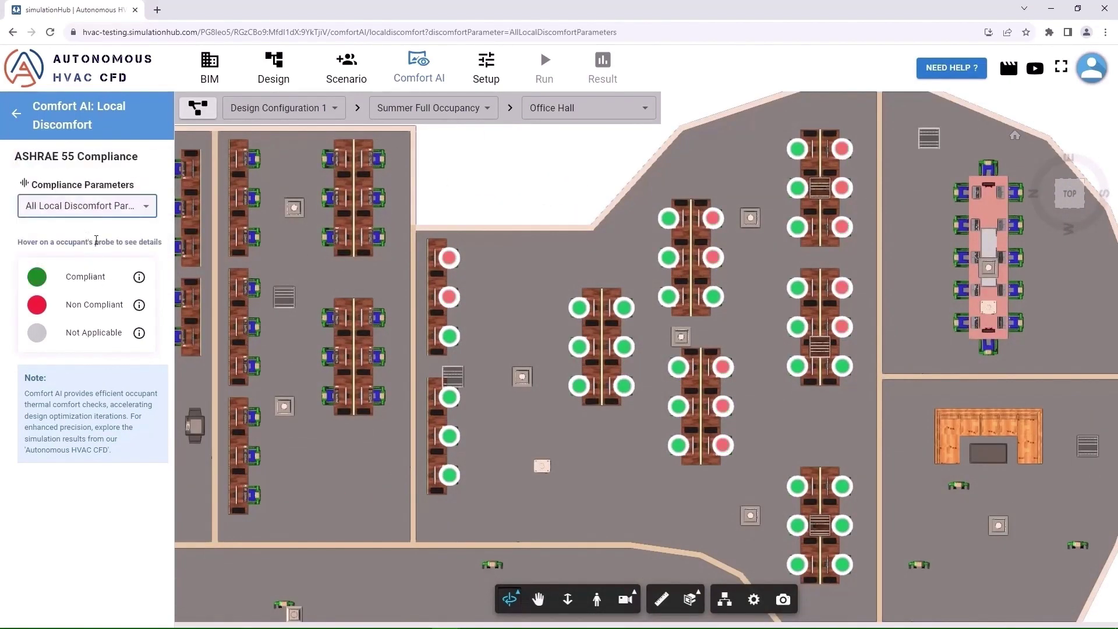
left_click(102, 217)
left_click(110, 102)
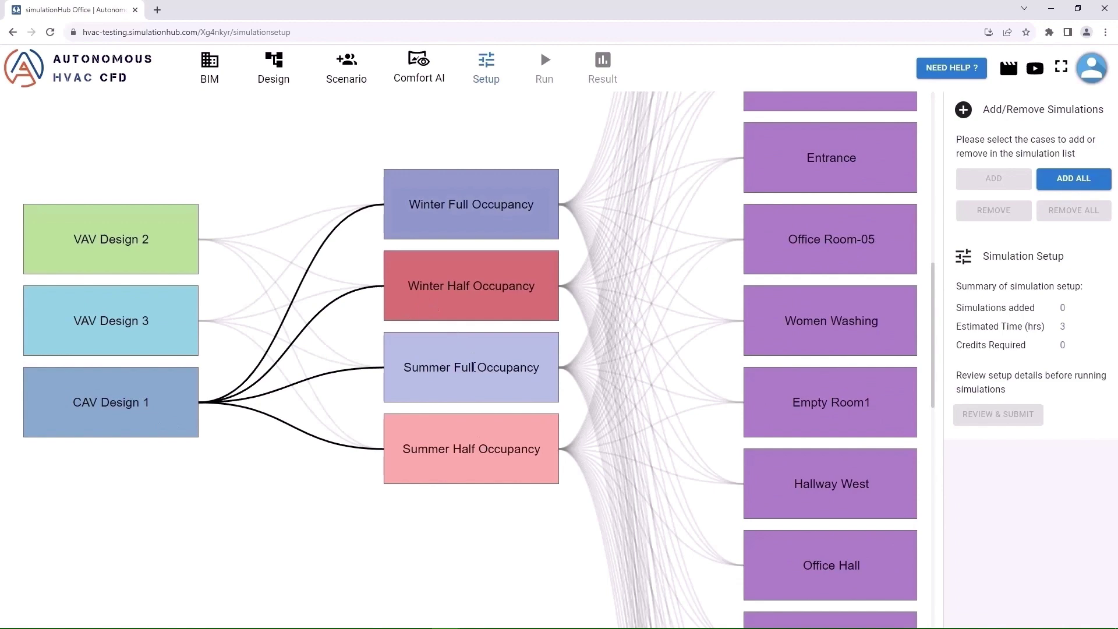
Pick the nine Summer Full Occupancy cases of CAV Design 1, review the list and credits, and submit
left_click(513, 365)
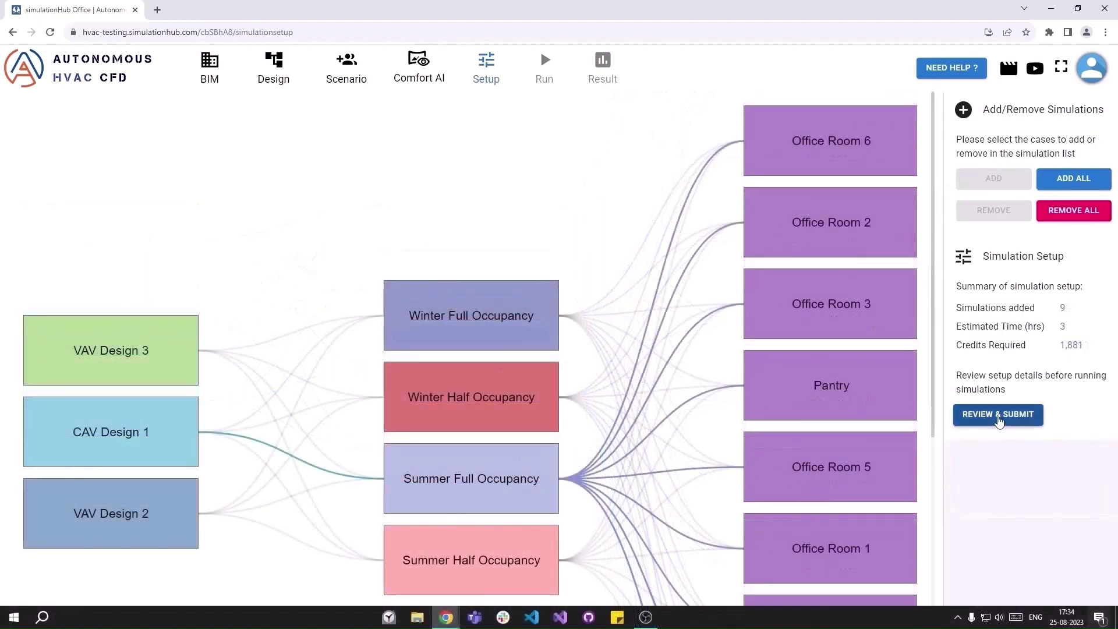
left_click(998, 415)
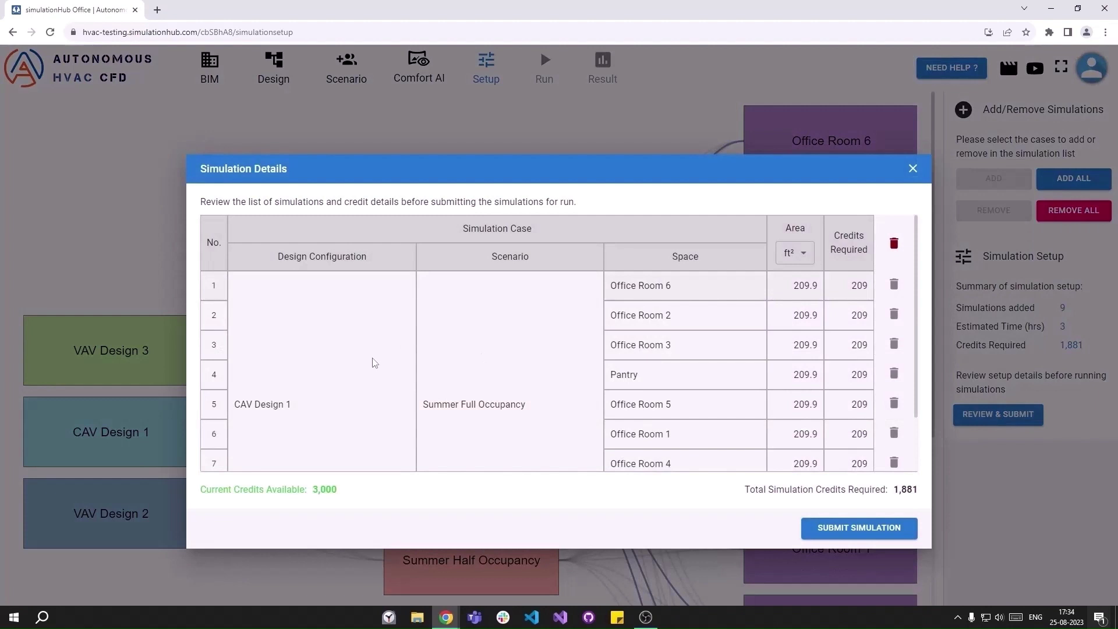
scroll(657, 367, "down", 2)
scroll(656, 365, "up", 2)
left_click(873, 528)
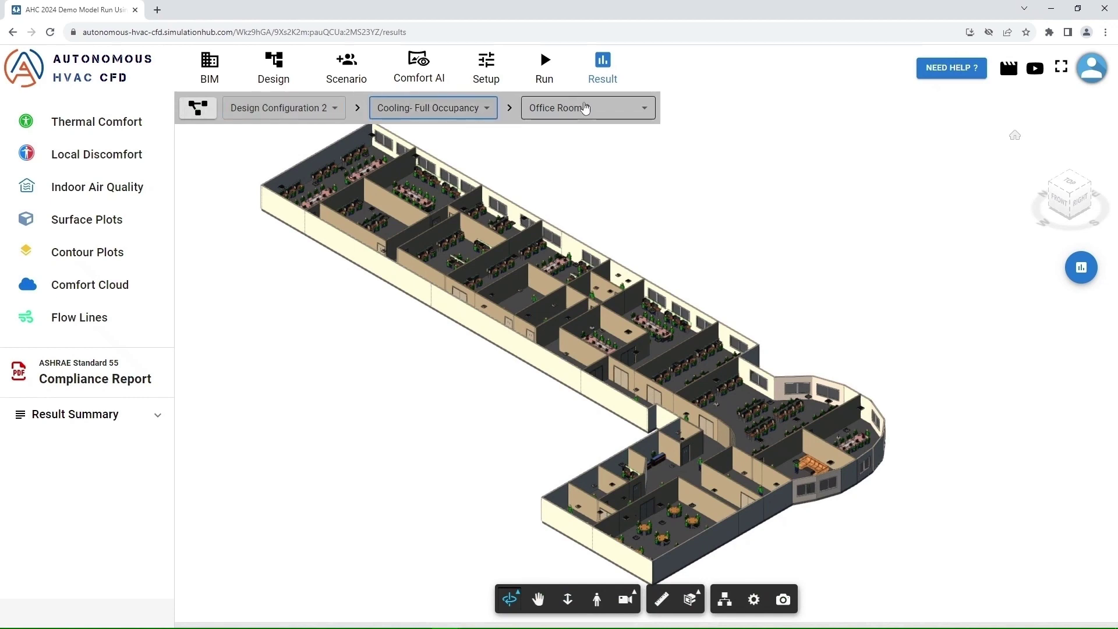
Show Office Hall Thermal Comfort results under Cooling- Full Occupancy and zoom into the room
left_click(586, 108)
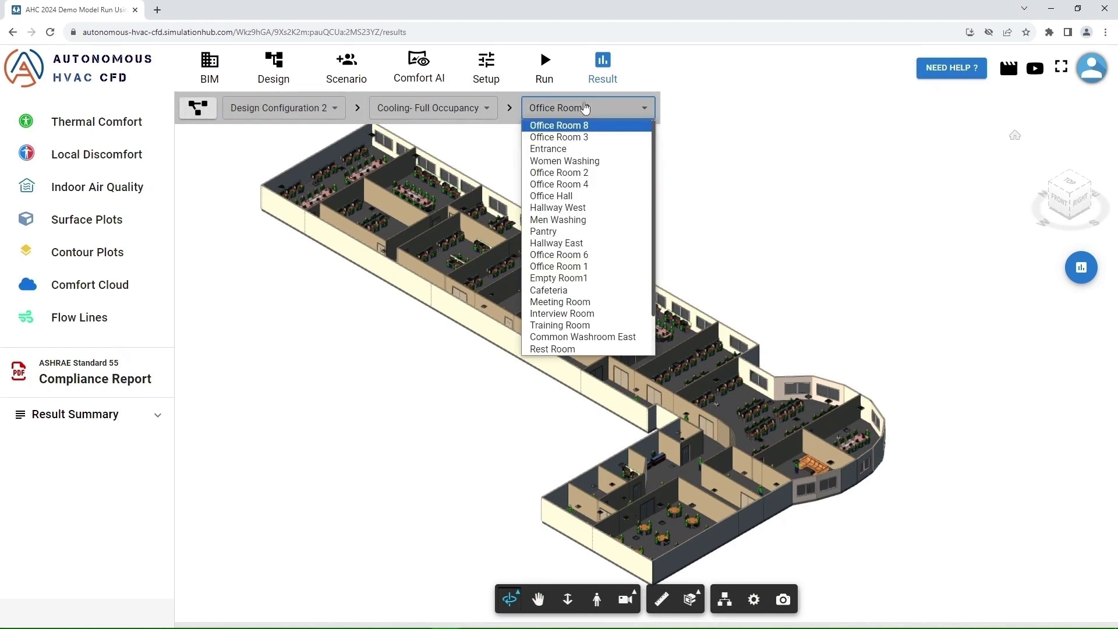
left_click(585, 108)
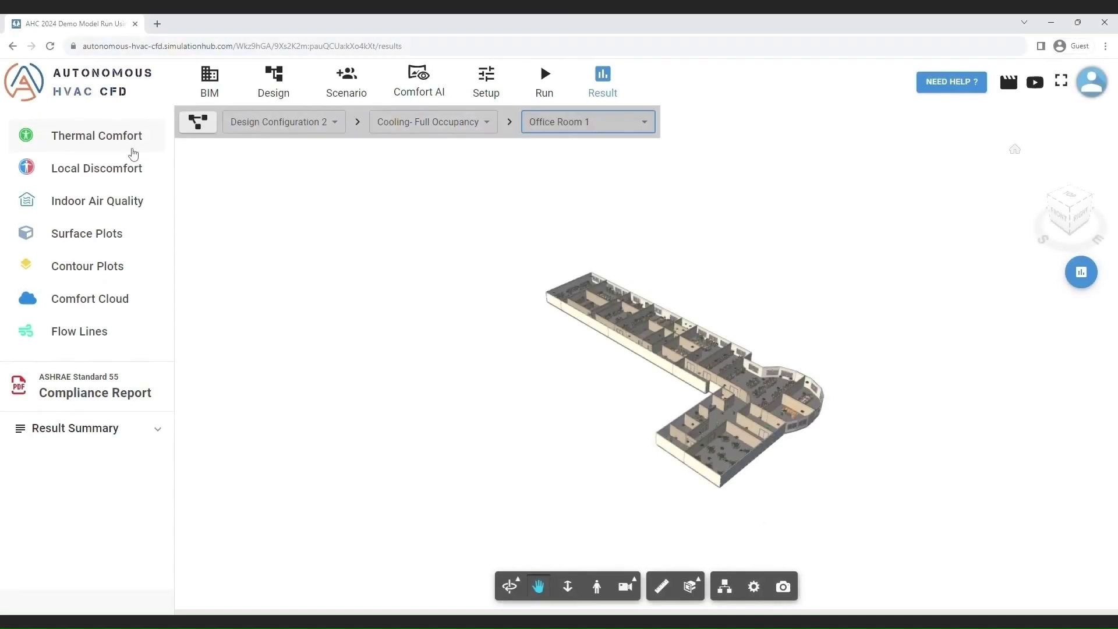
left_click(111, 142)
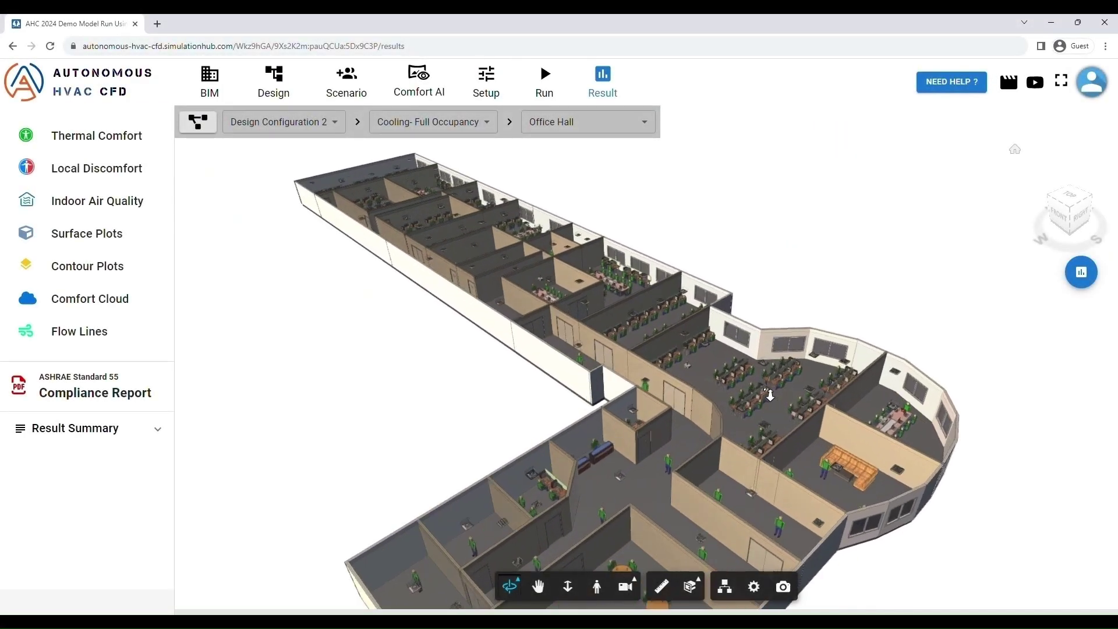
scroll(770, 395, "up", 5)
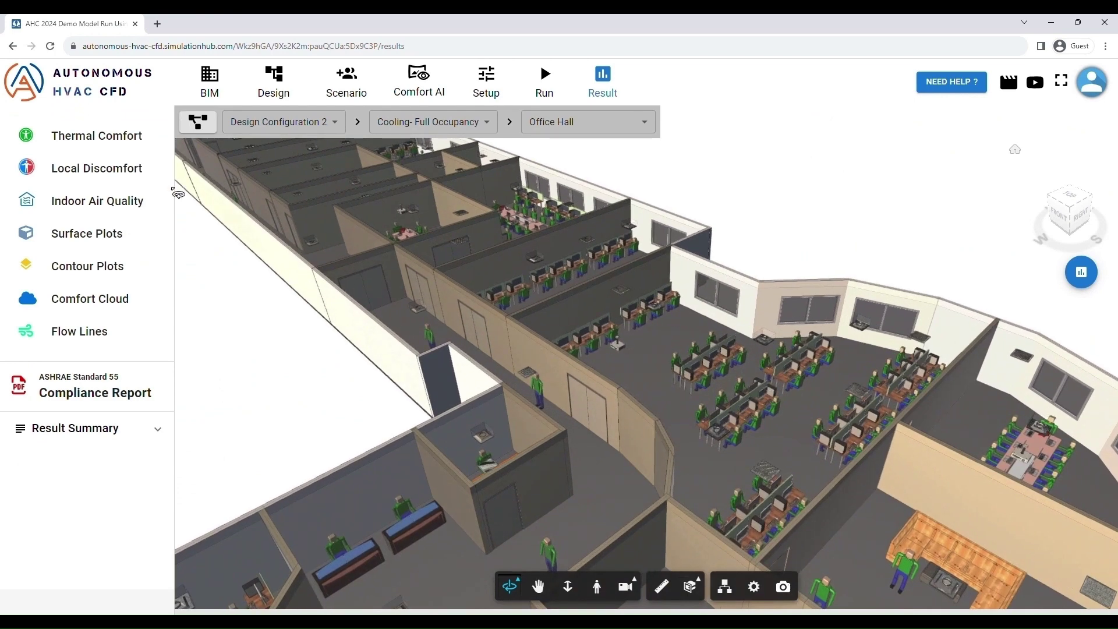
Show Office Hall local discomfort compliance for All Local Discomfort Parameters and inspect a red probe
left_click(133, 168)
left_click(96, 204)
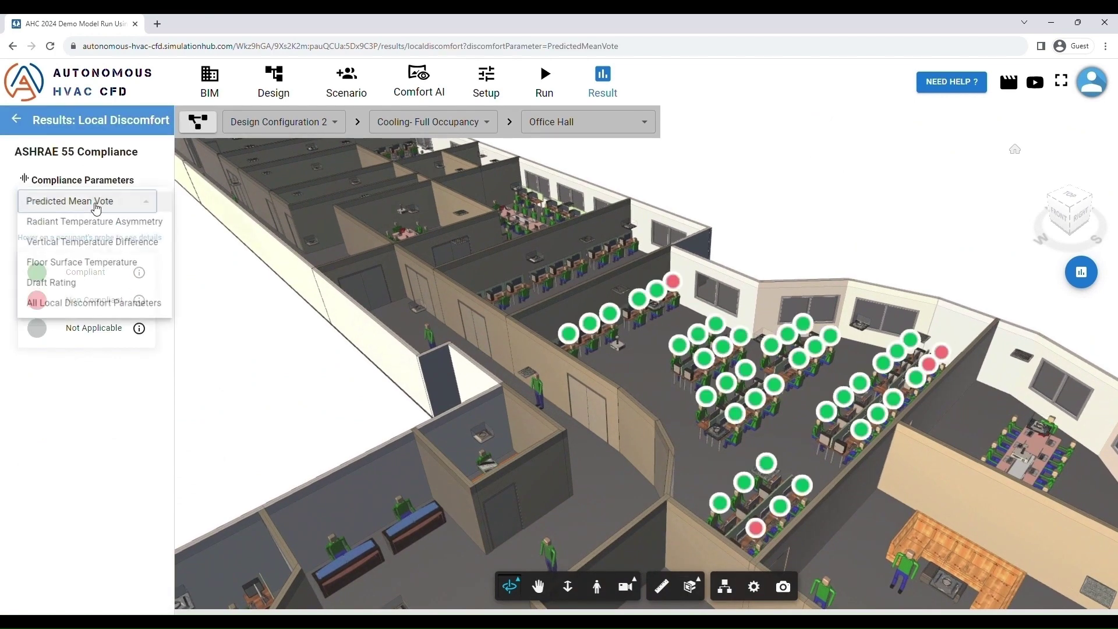
left_click(72, 307)
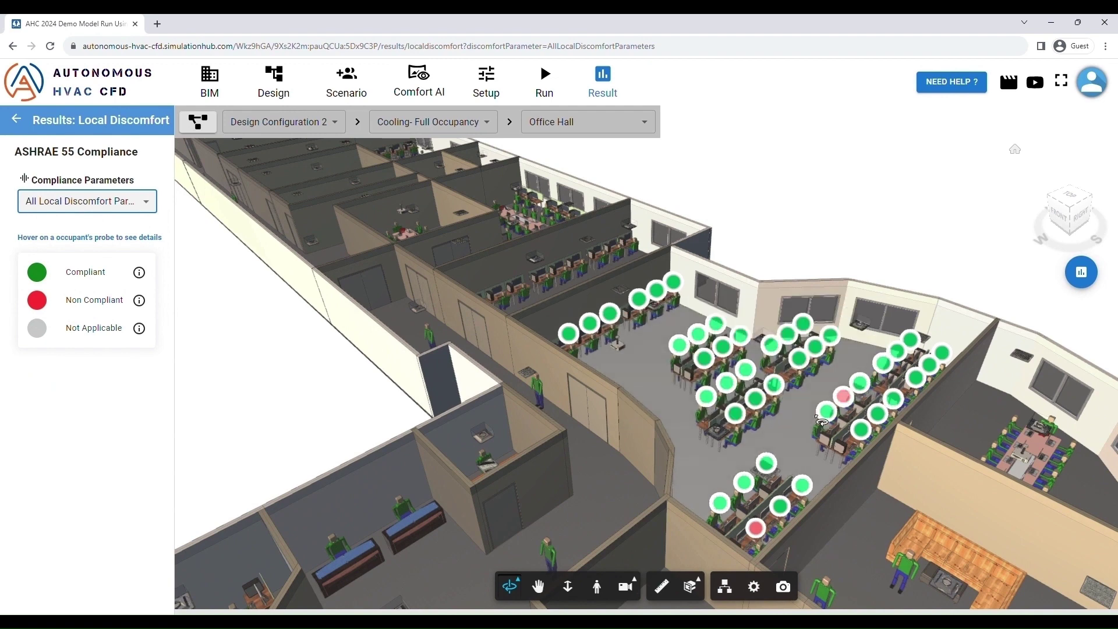
mouse_move(844, 403)
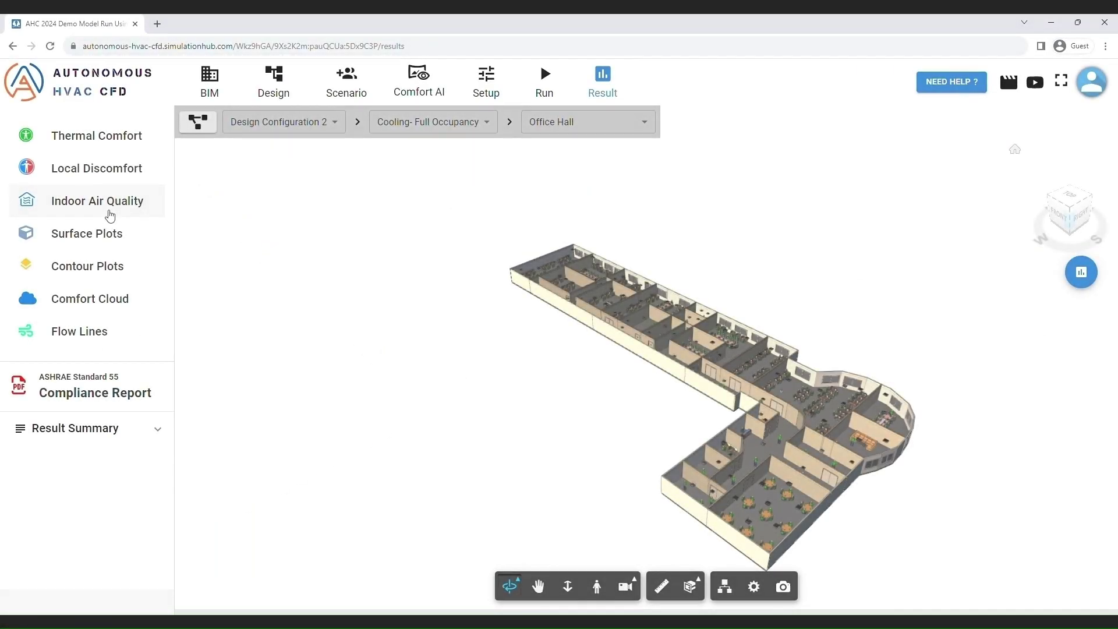
Show Indoor Air Quality CO2 hazard levels and orbit around the CO2 region
left_click(110, 215)
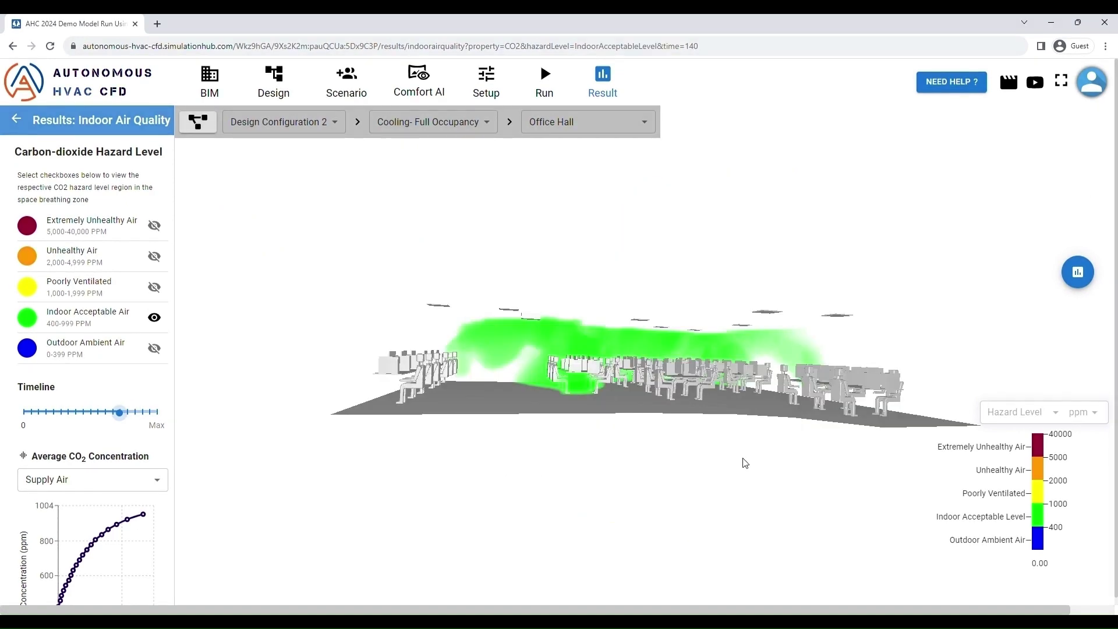
left_click_drag(745, 463, 524, 369)
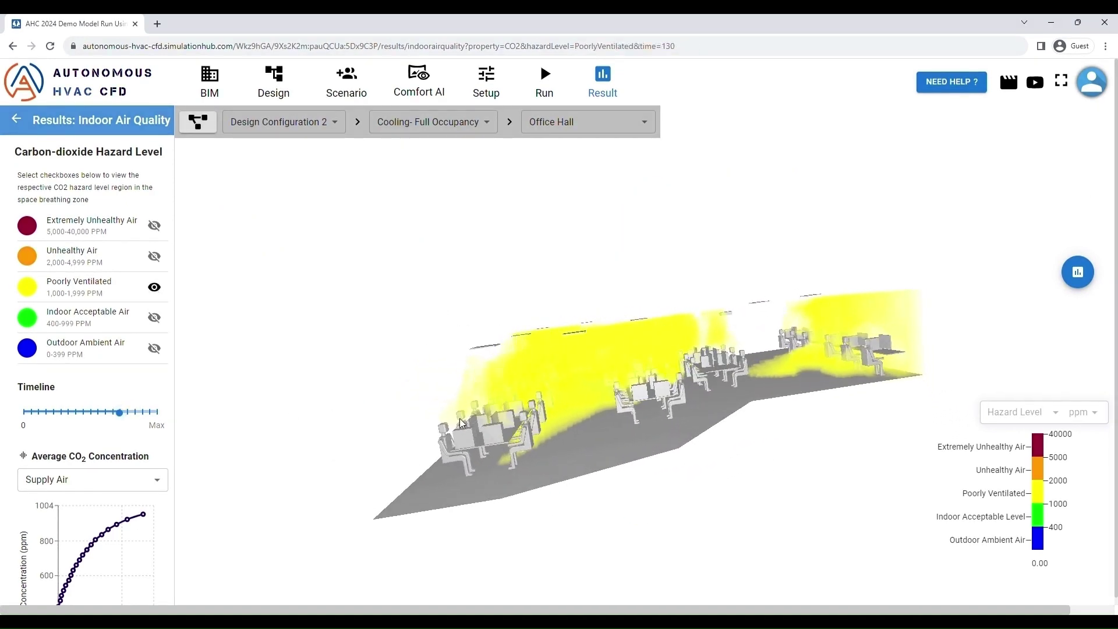
left_click_drag(460, 418, 722, 362)
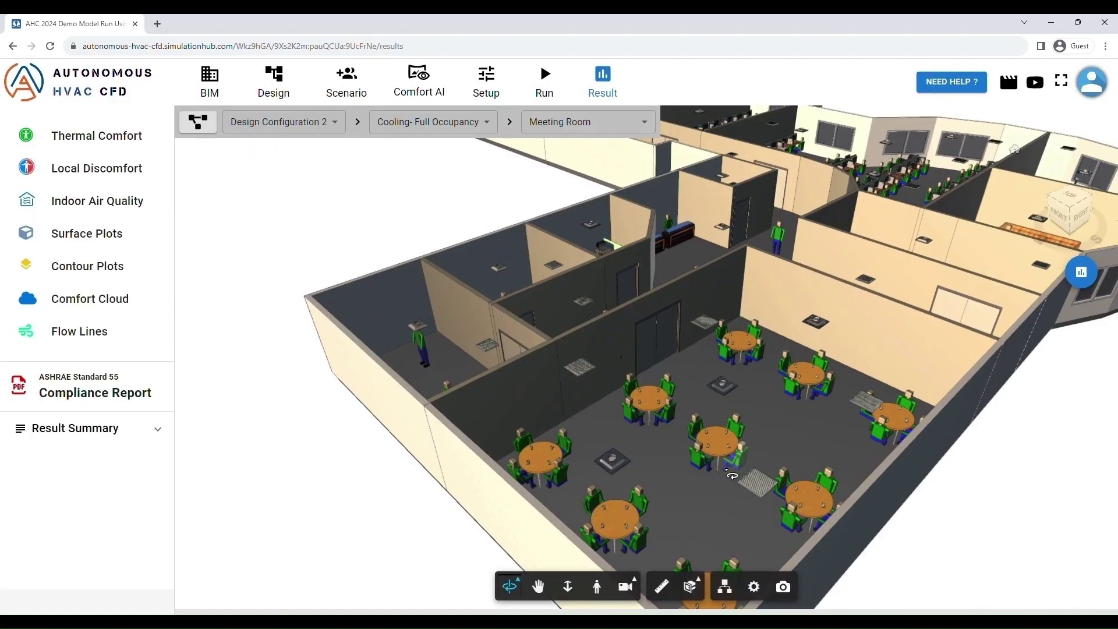
Open the Surface Plots results to inspect the manikin view
left_click(128, 232)
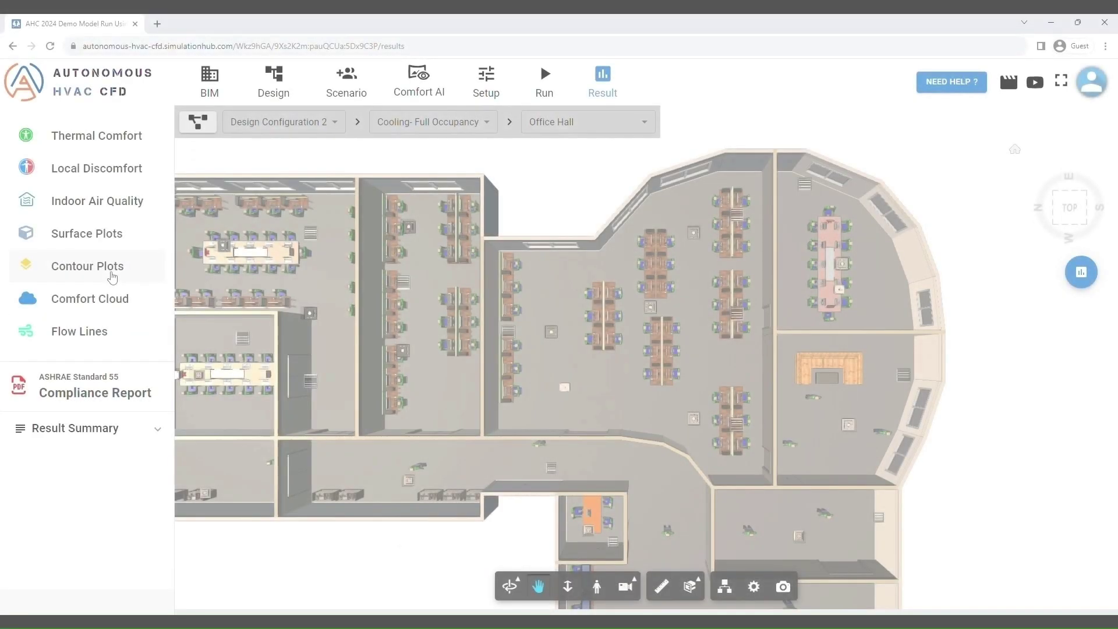
Open the Office Hall contour plot and recolour it by Mean Age of Air
left_click(87, 266)
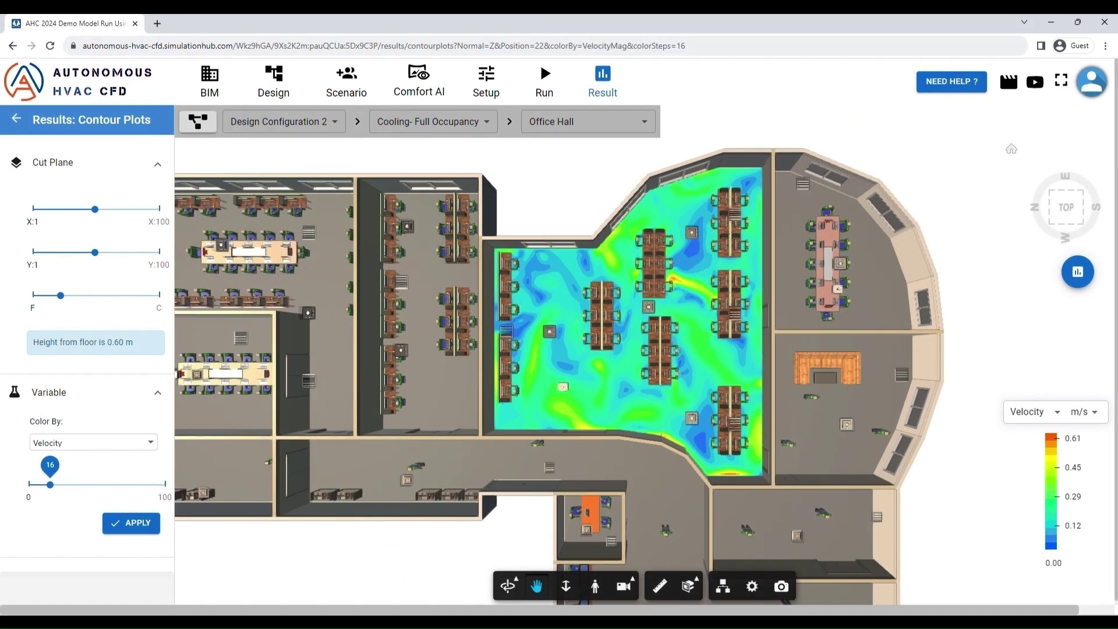
left_click(131, 522)
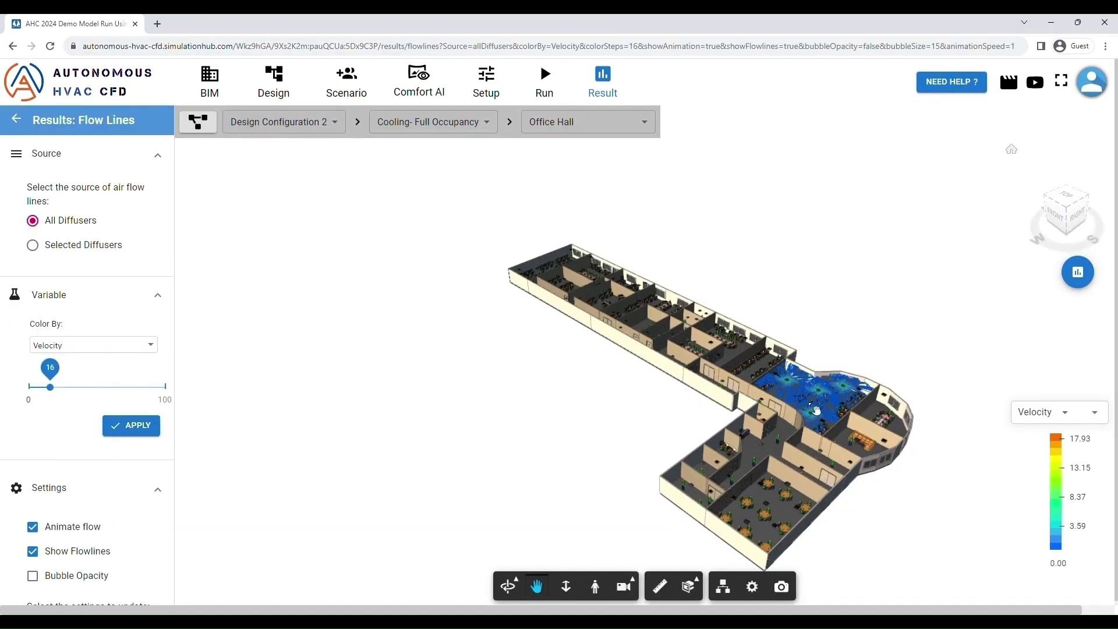
Zoom in on the velocity-coloured flow lines from all Office Hall diffusers
scroll(815, 411, "up", 10)
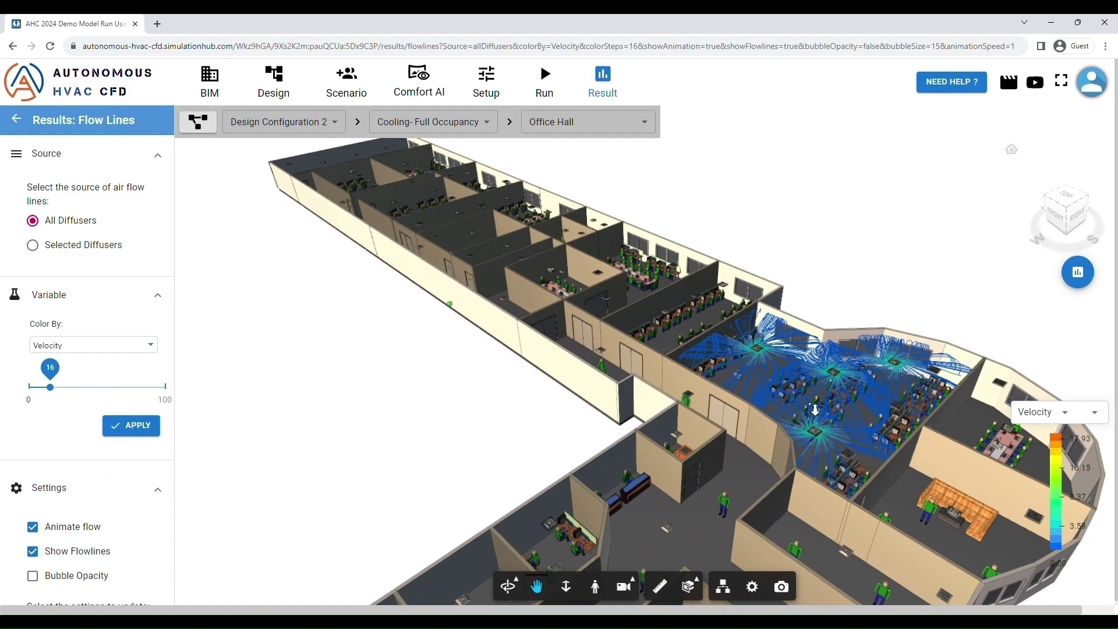